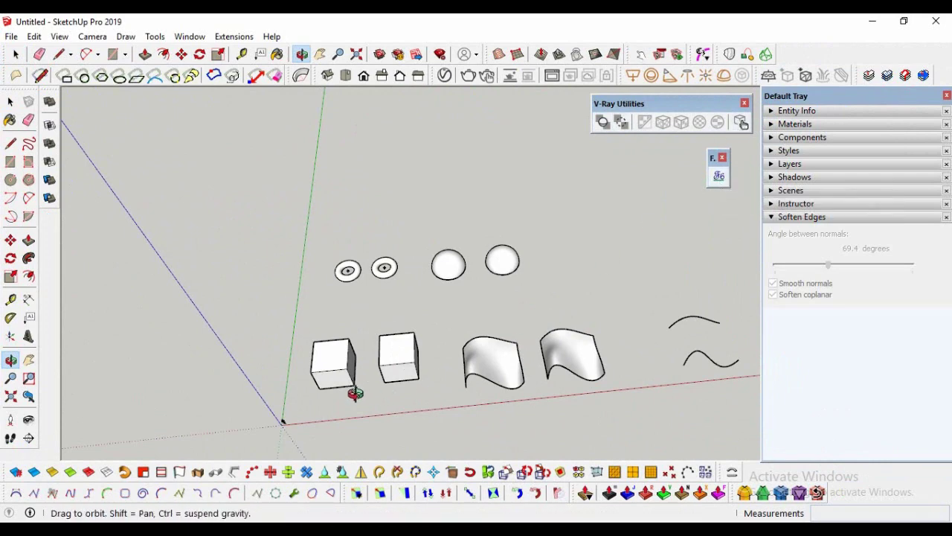
Show the Tile collection in the material library and bring its ornate tile swatches into view
scroll(354, 392, "up", 3)
left_click_drag(304, 382, 608, 256)
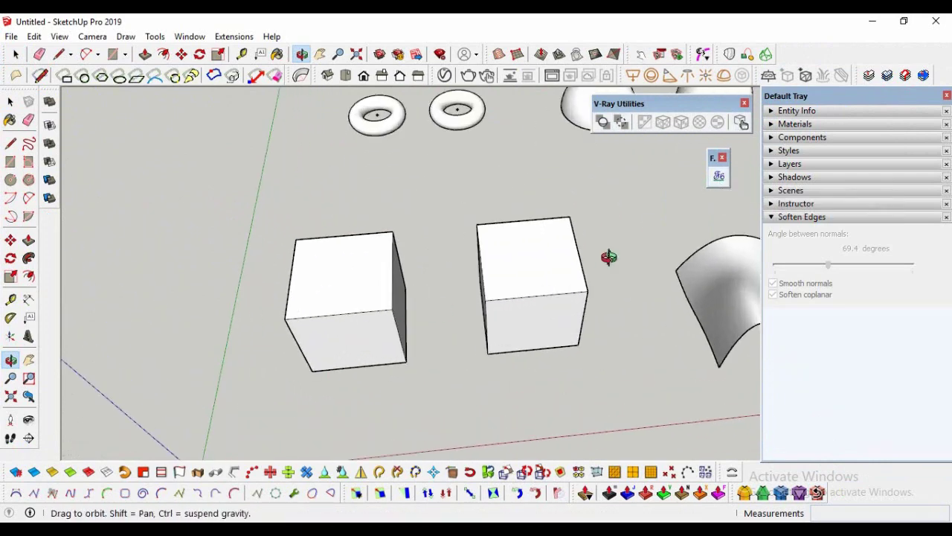
left_click(833, 125)
left_click(799, 125)
left_click(800, 125)
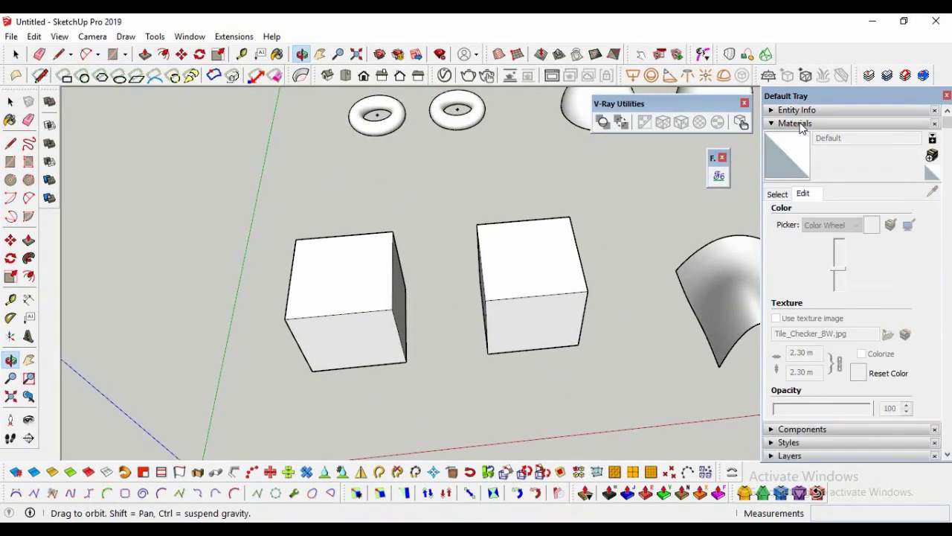
left_click(784, 192)
left_click(918, 214)
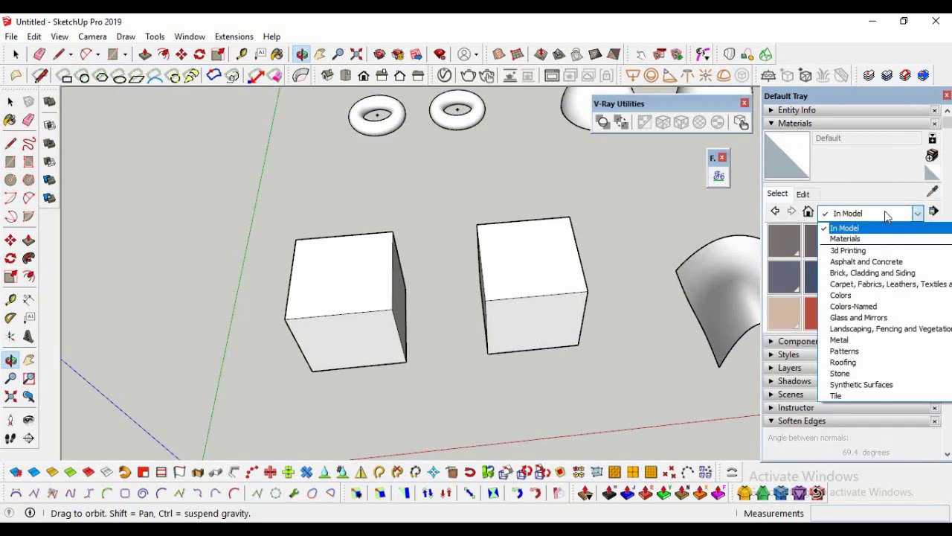
left_click(846, 393)
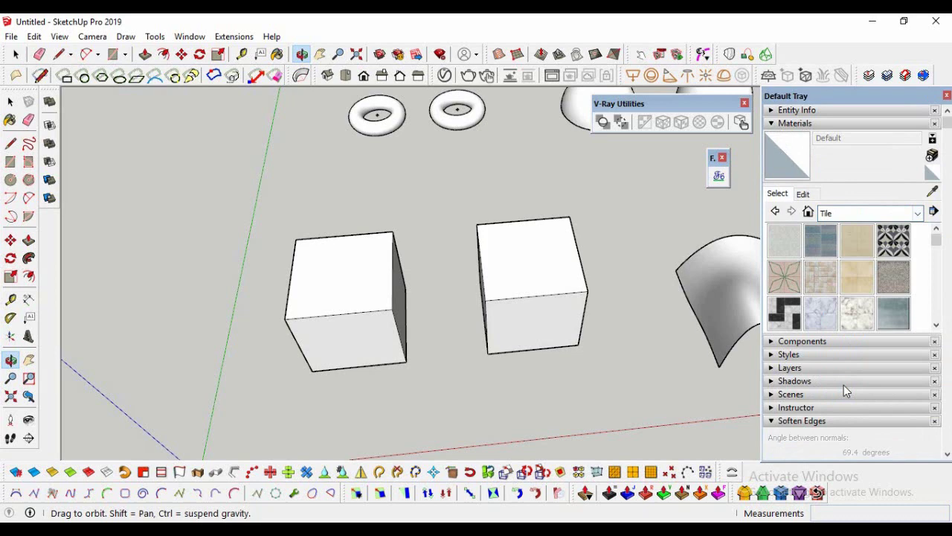
left_click(937, 263)
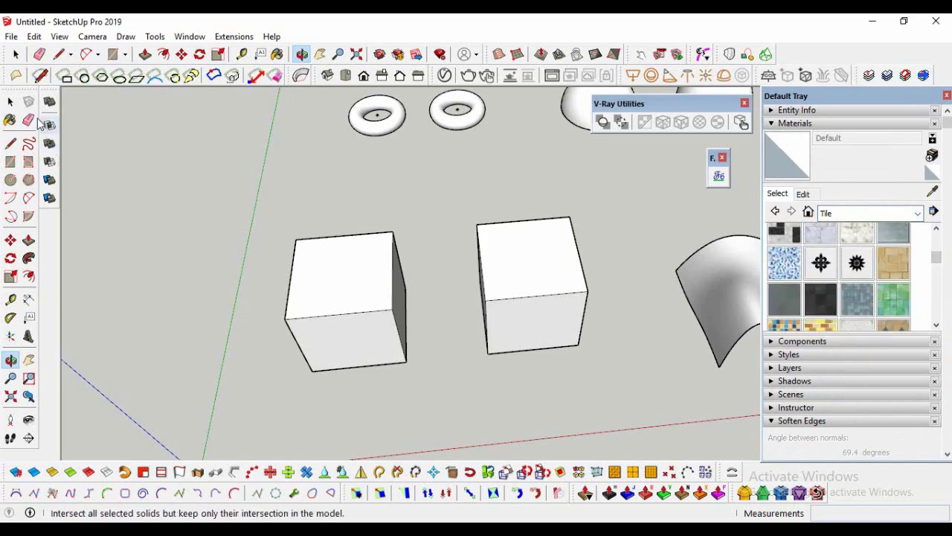
Paint all faces of the first cube with the Ornate Tile 01 material
left_click(10, 104)
left_click(354, 281)
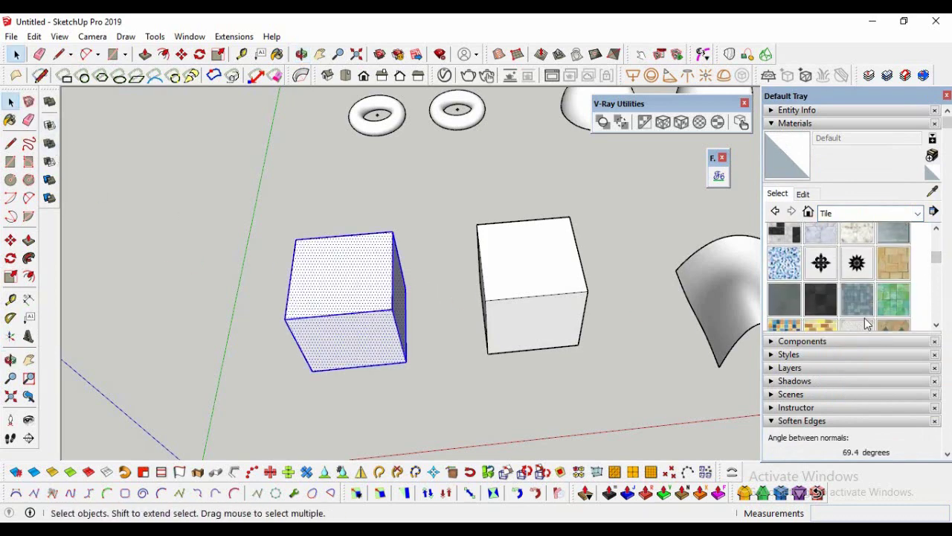
left_click(824, 275)
left_click(359, 255)
scroll(349, 275, "up", 4)
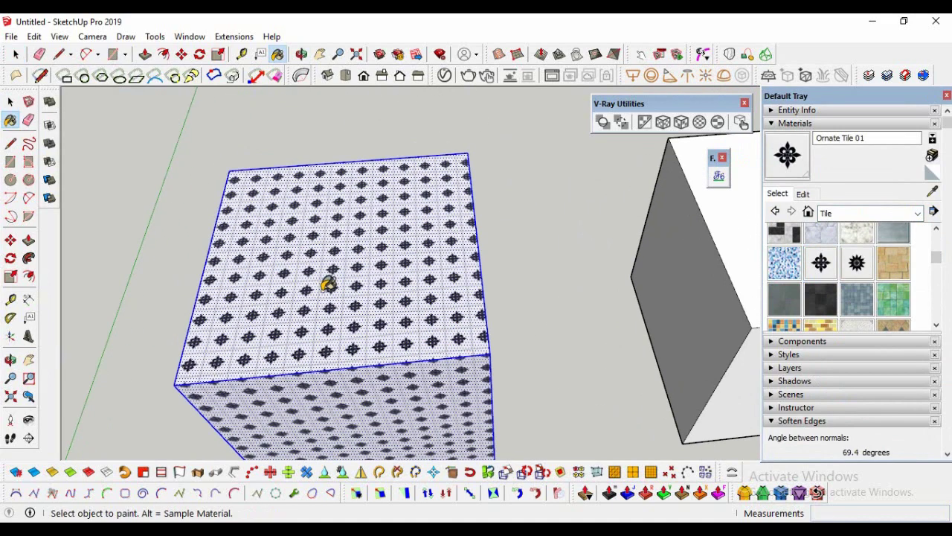
scroll(345, 270, "down", 4)
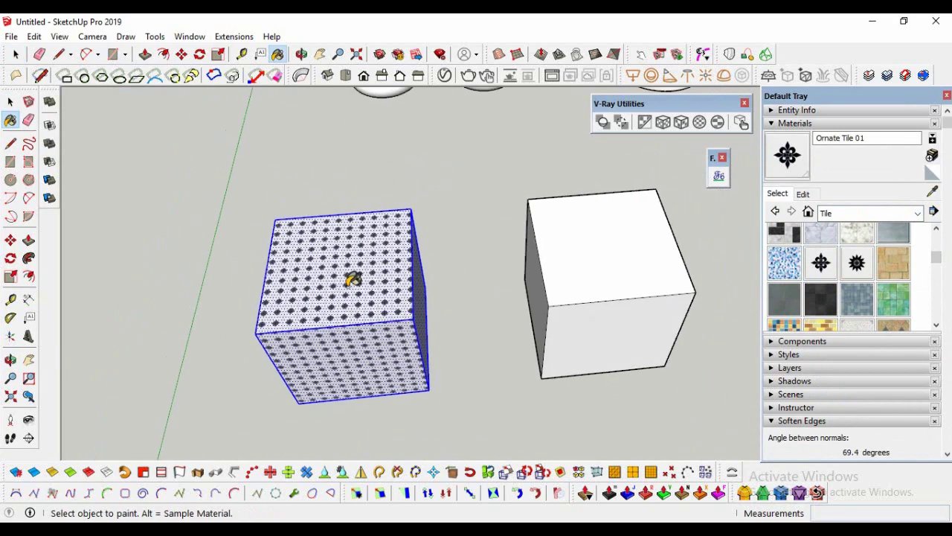
Undo the single-face paint on the second cube and cover all of its faces with Ornate Tile 01
left_click(616, 264)
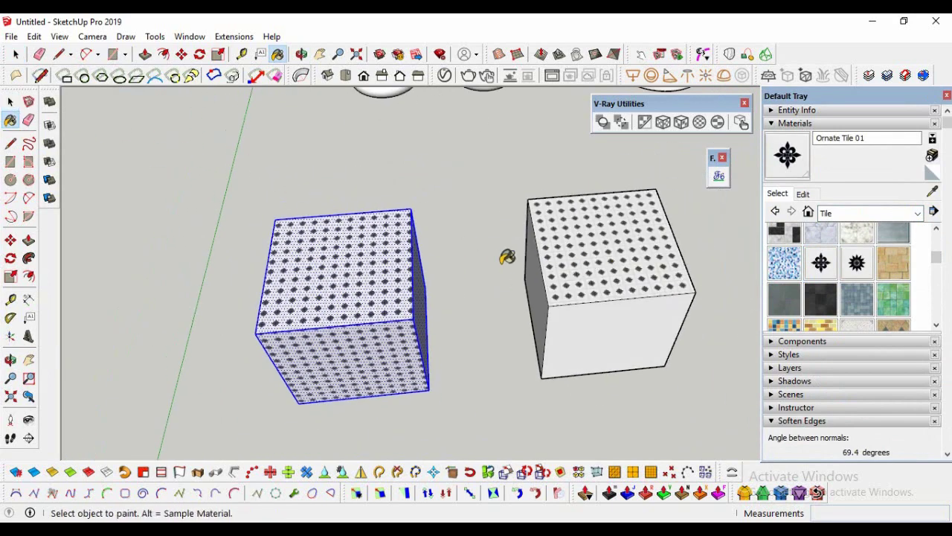
key("ctrl+z")
triple_click(578, 271)
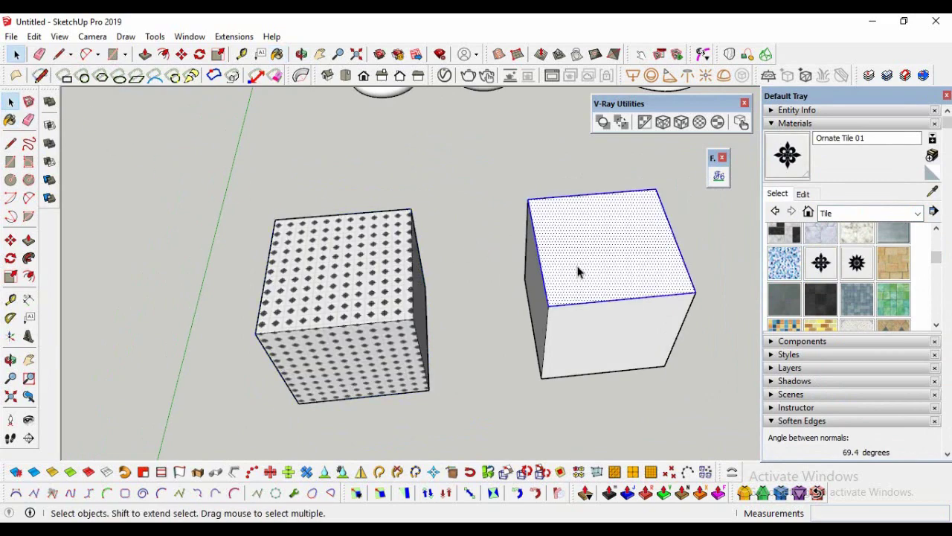
left_click(821, 266)
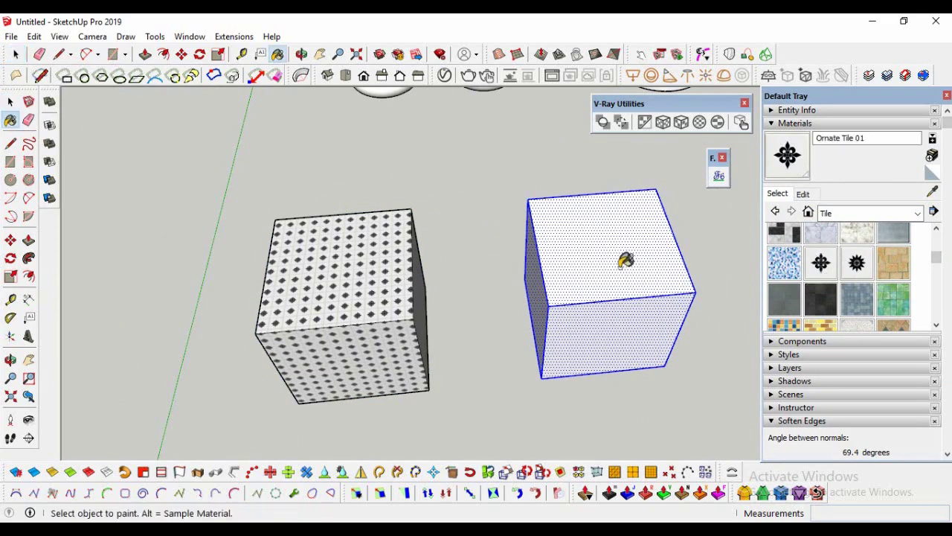
left_click(613, 261)
scroll(518, 287, "up", 2)
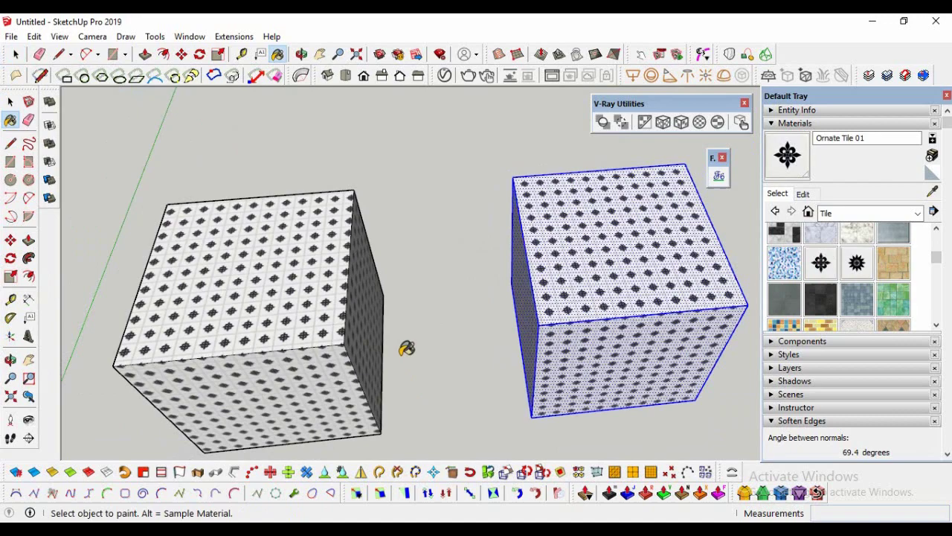
Test V-Ray's cubic and spherical texture projections, unscaled and fitted, on the first cube, ending with the unscaled cubic projection
left_click(11, 361)
left_click_drag(253, 245, 424, 342)
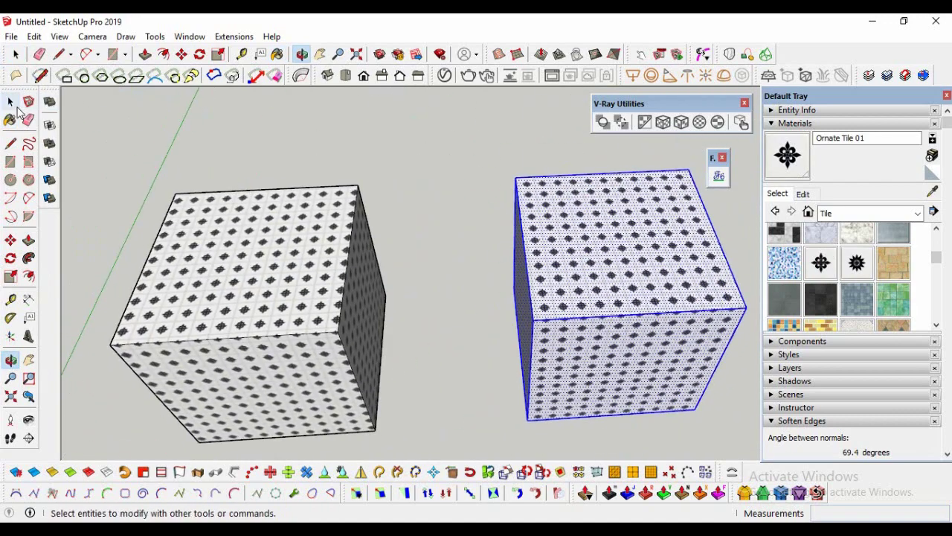
left_click(235, 267)
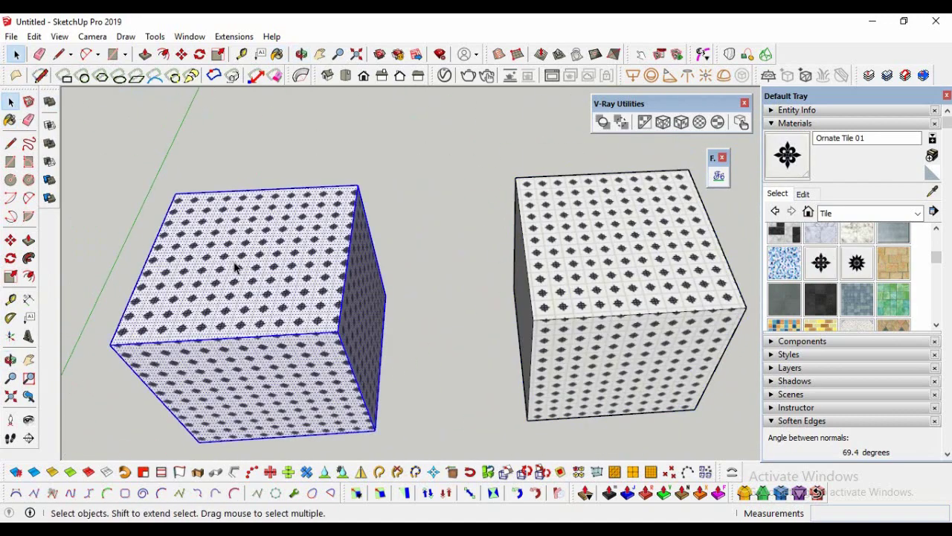
left_click(663, 123)
left_click(679, 123)
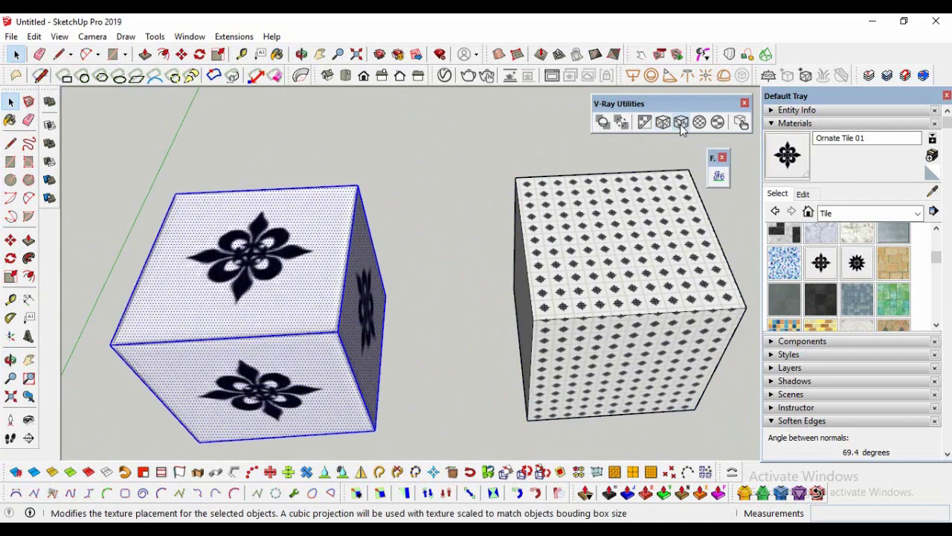
left_click(699, 123)
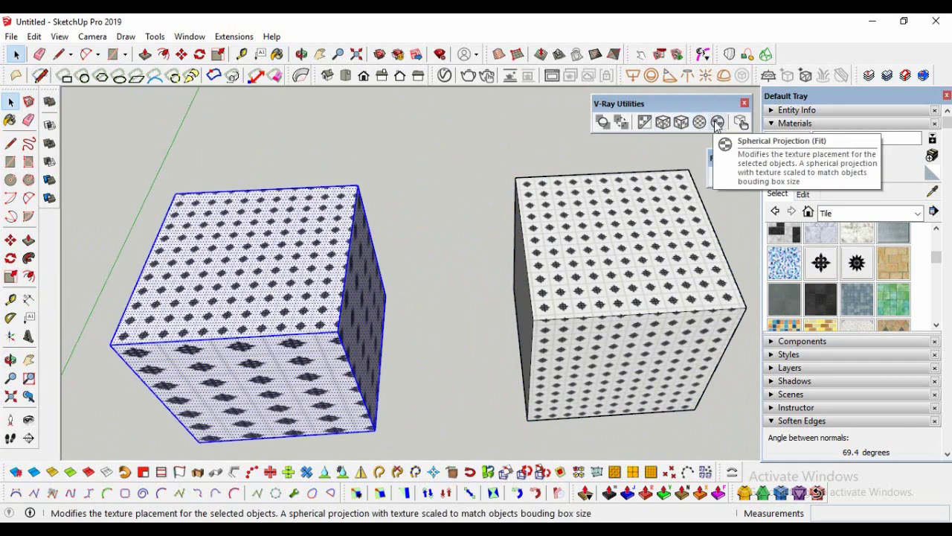
left_click(717, 123)
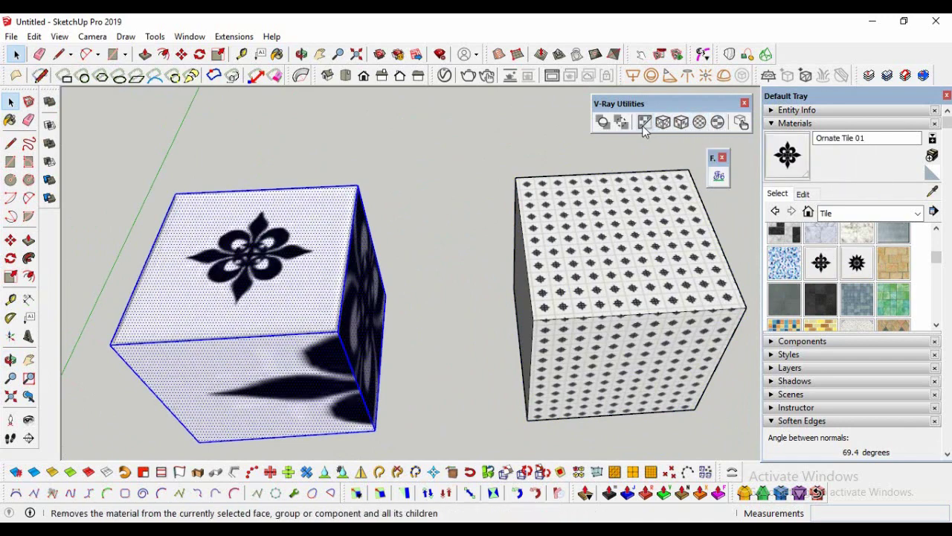
left_click(665, 124)
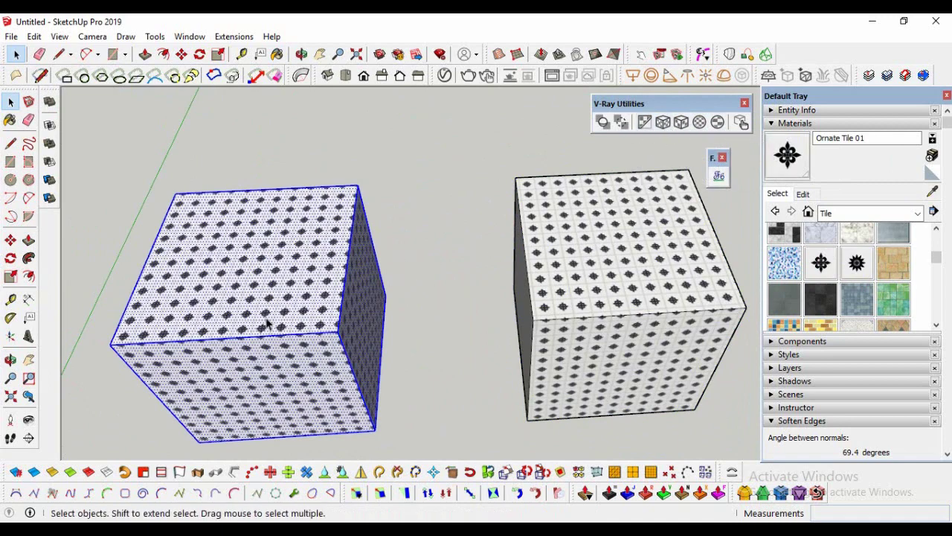
left_click(410, 315)
Select the whole second cube and try painting it with FredoTools ThruPaint in the mesh-based UV mode
middle_click_drag(409, 316, 322, 348)
middle_click_drag(581, 330, 614, 276)
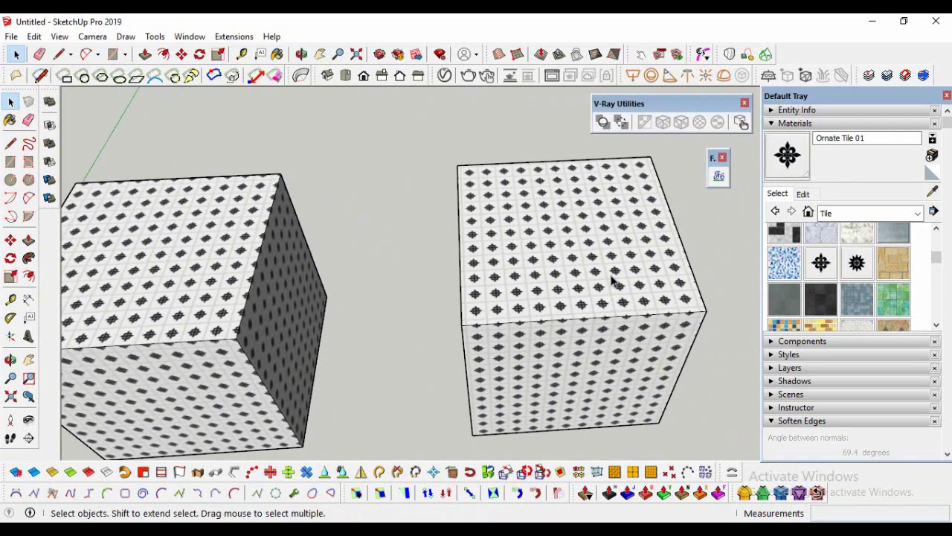
left_click(611, 279)
left_click(718, 176)
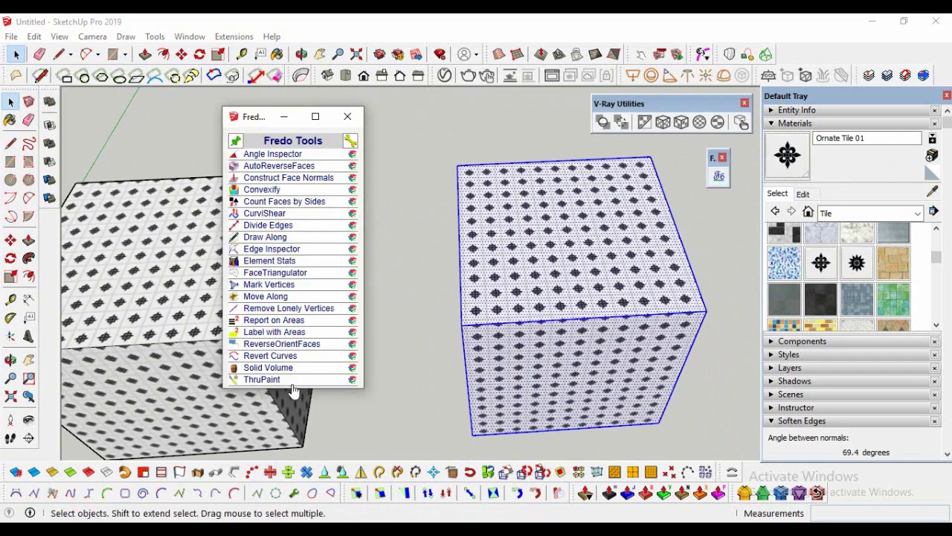
left_click(275, 376)
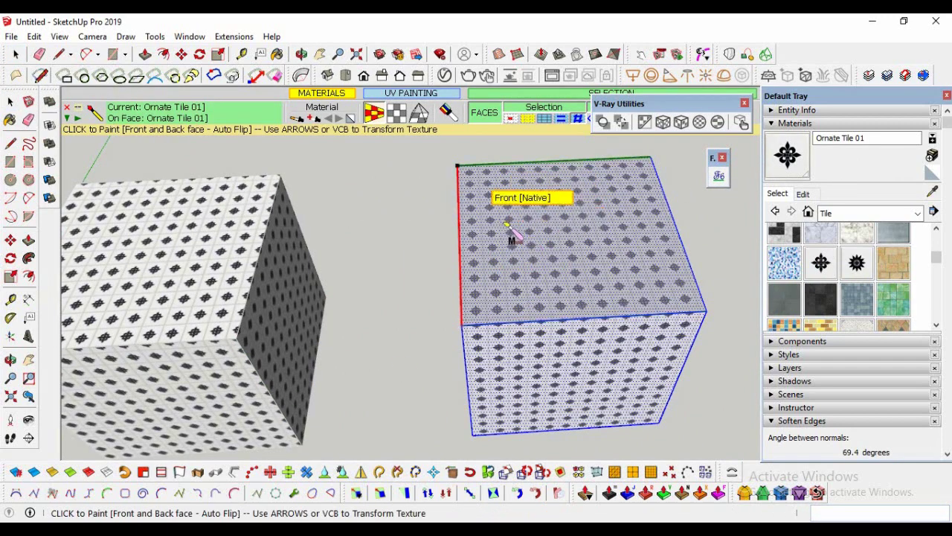
left_click(537, 242)
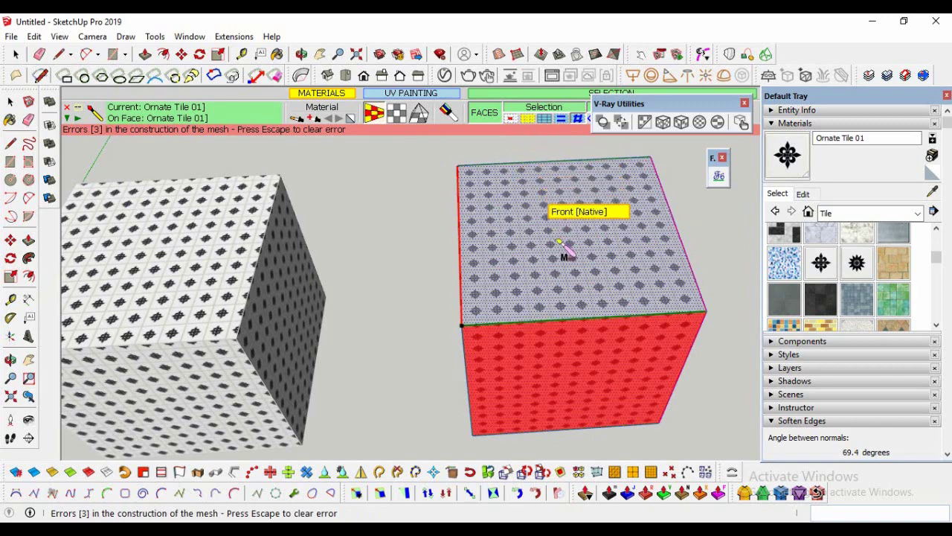
Repaint the second cube with Ornate Tile 01 in ThruPaint's Natural UV mode, try Projected UV, and leave ThruPaint
left_click(396, 112)
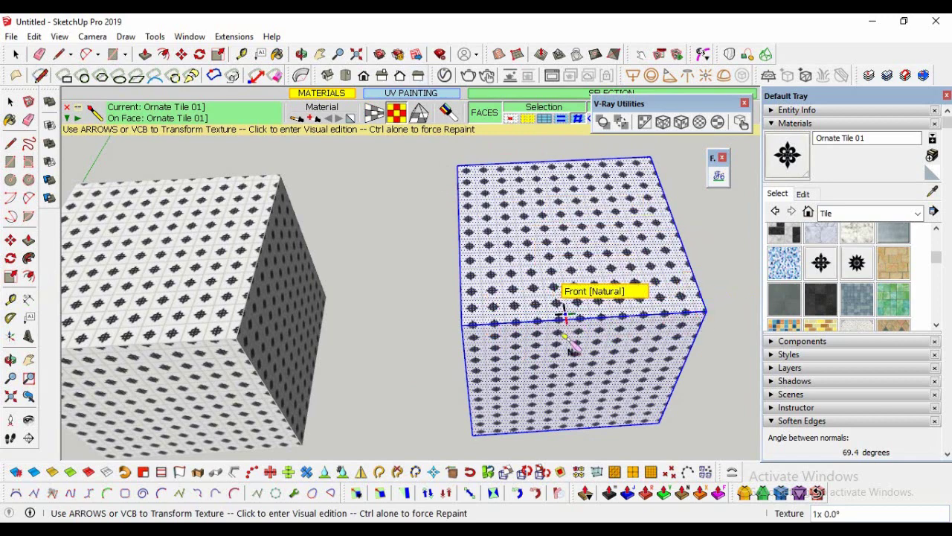
left_click(418, 113)
middle_click_drag(511, 246, 614, 387)
left_click(11, 101)
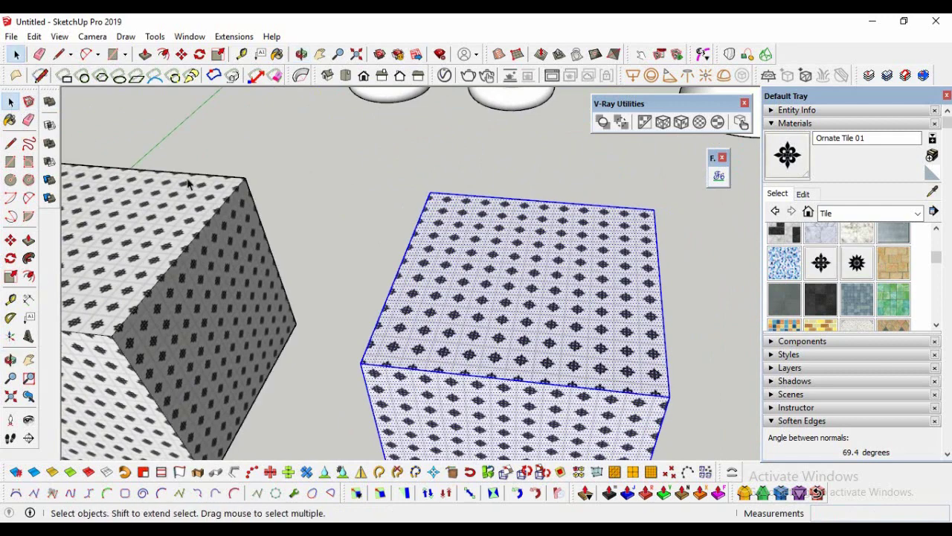
Restart ThruPaint and visually enlarge the tile texture on the second cube to about 1.38x
right_click(548, 319)
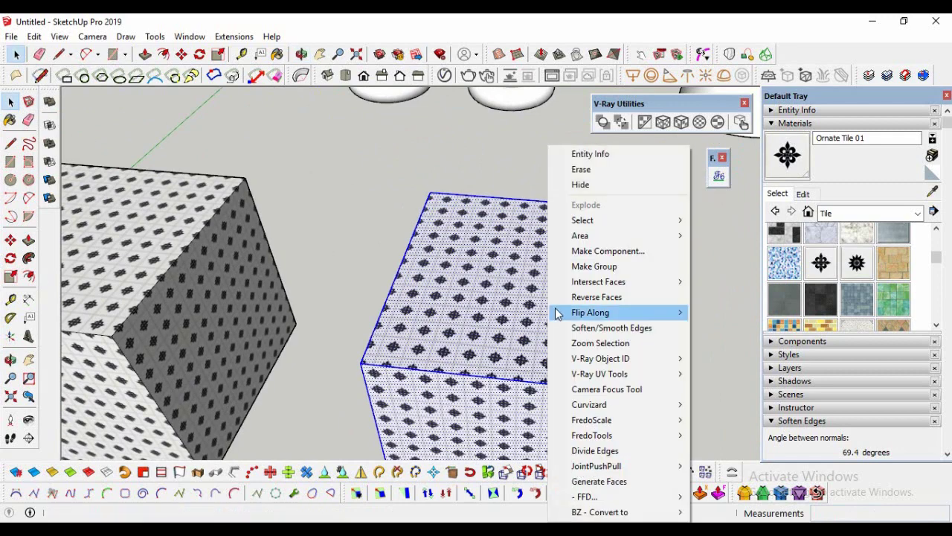
mouse_move(638, 435)
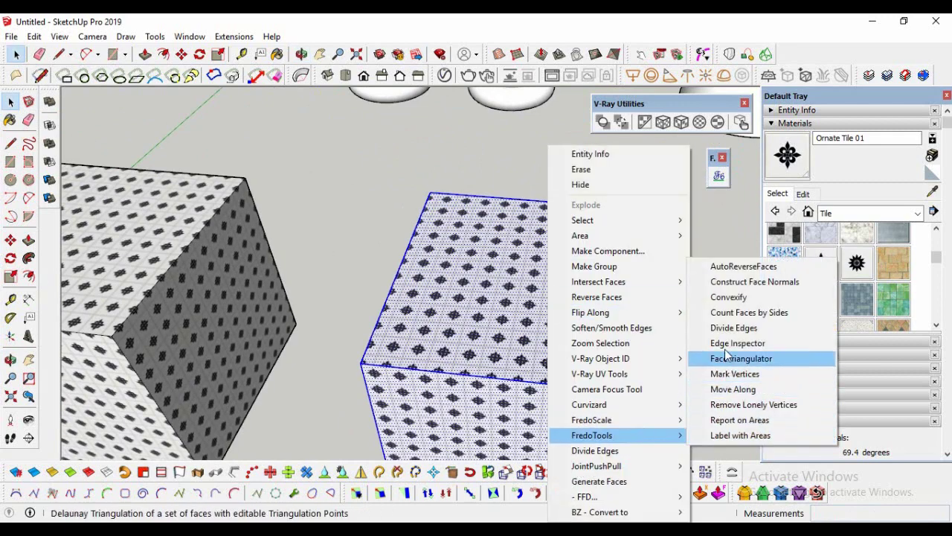
left_click(719, 177)
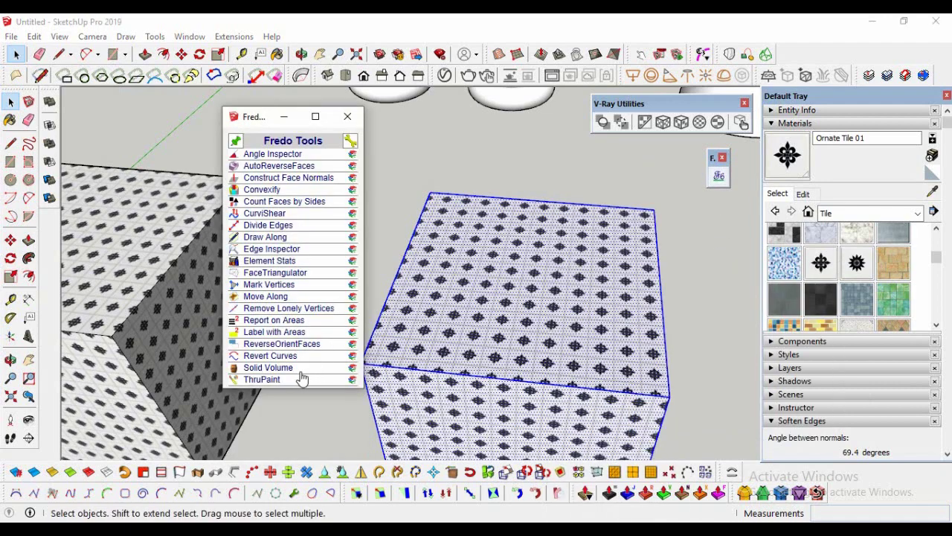
left_click(265, 379)
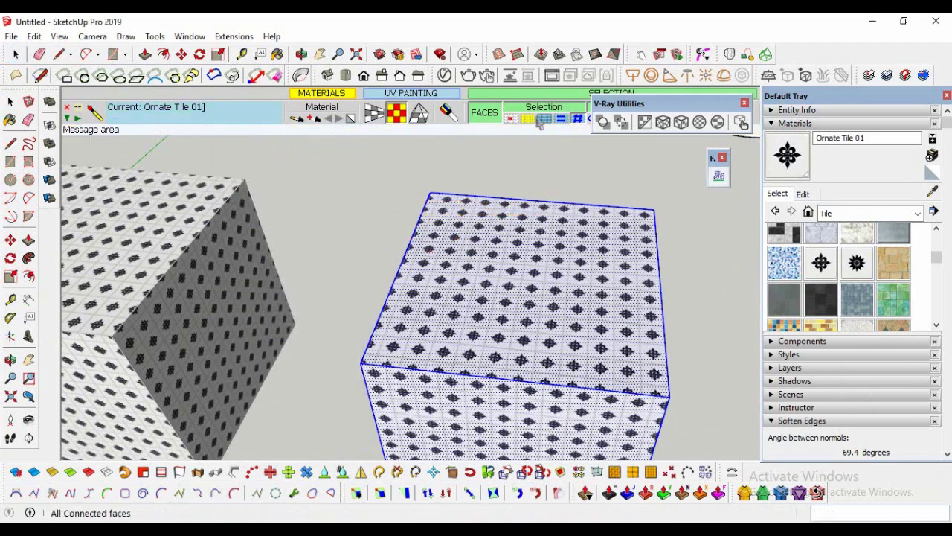
left_click(502, 315)
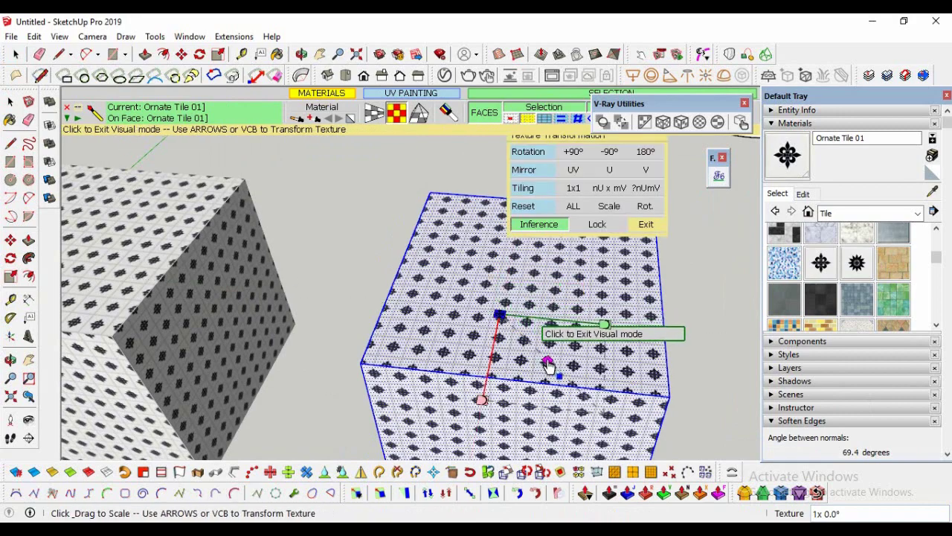
left_click_drag(548, 361, 585, 382)
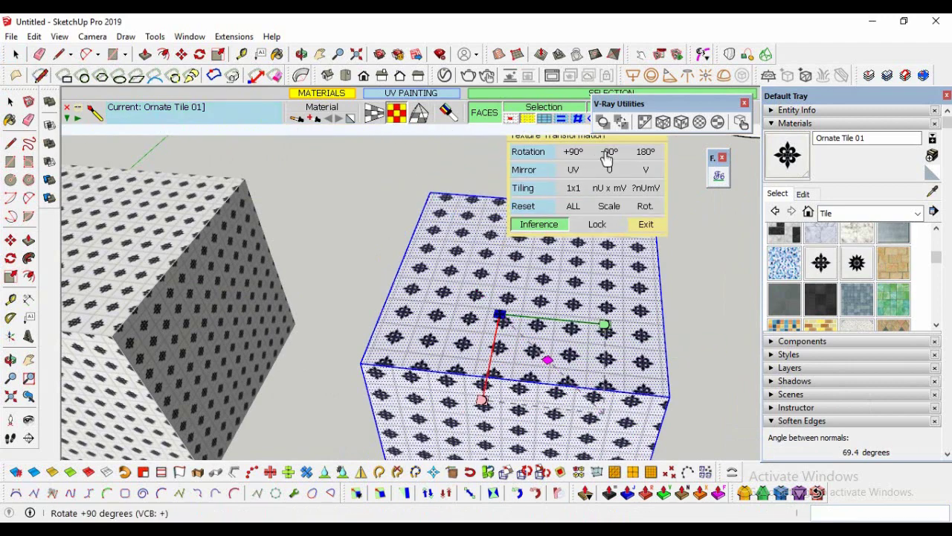
Move the V-Ray Utilities toolbar off the ThruPaint options and try mesh-based UV painting on the second cube's top face
left_click_drag(695, 100, 708, 199)
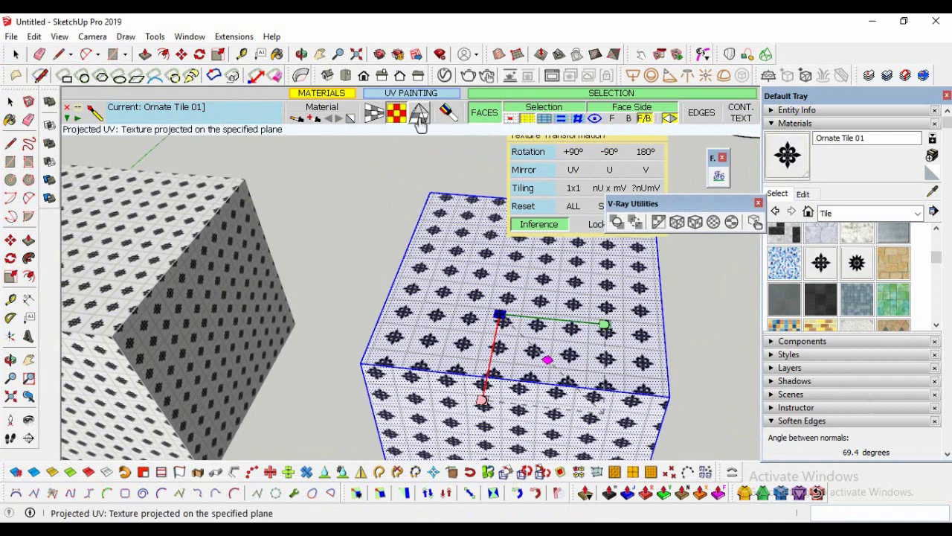
left_click(374, 113)
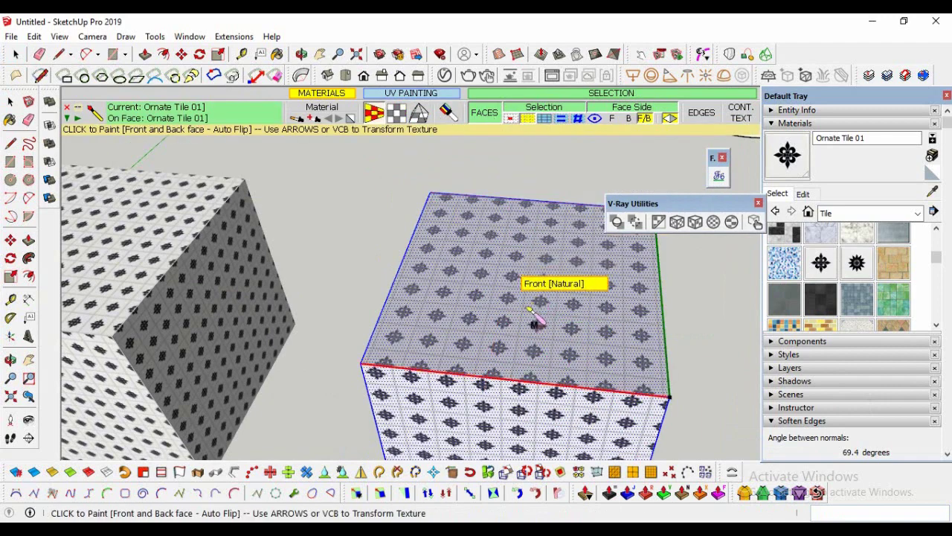
key("Escape")
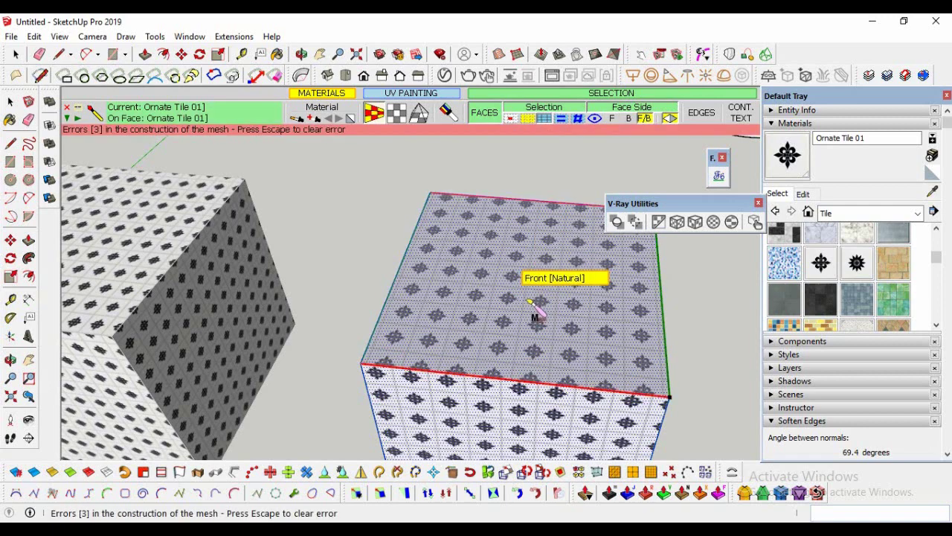
Switch ThruPaint to Natural UV mode and visually rotate the tile texture on the second cube to about 321°
left_click(397, 113)
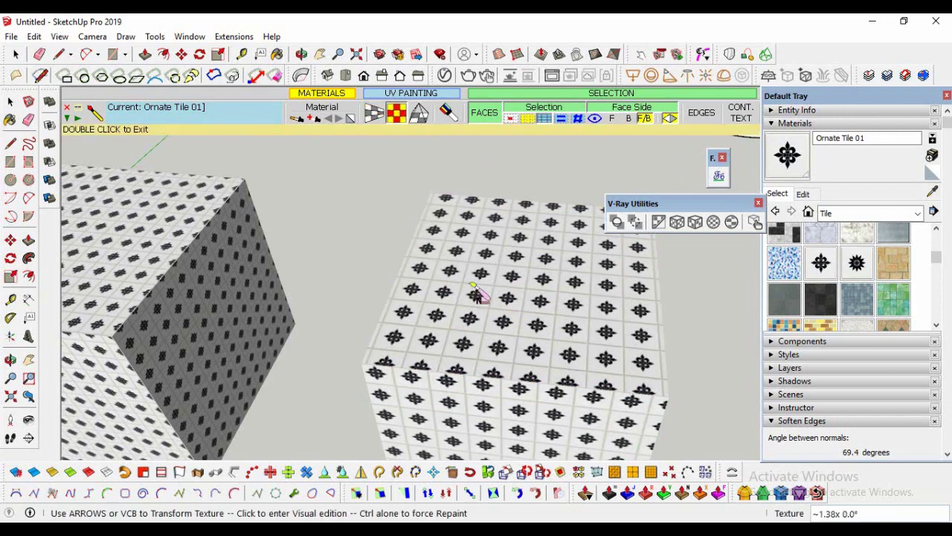
left_click(465, 305)
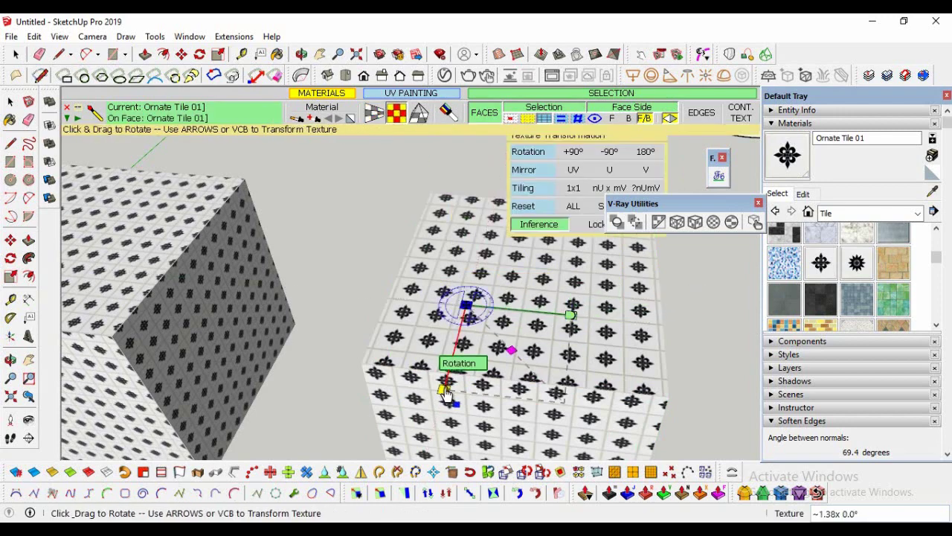
left_click_drag(446, 393, 514, 375)
Try Projected UV painting from the second cube's top face, followed by mesh-based UV painting on the same face
left_click(419, 113)
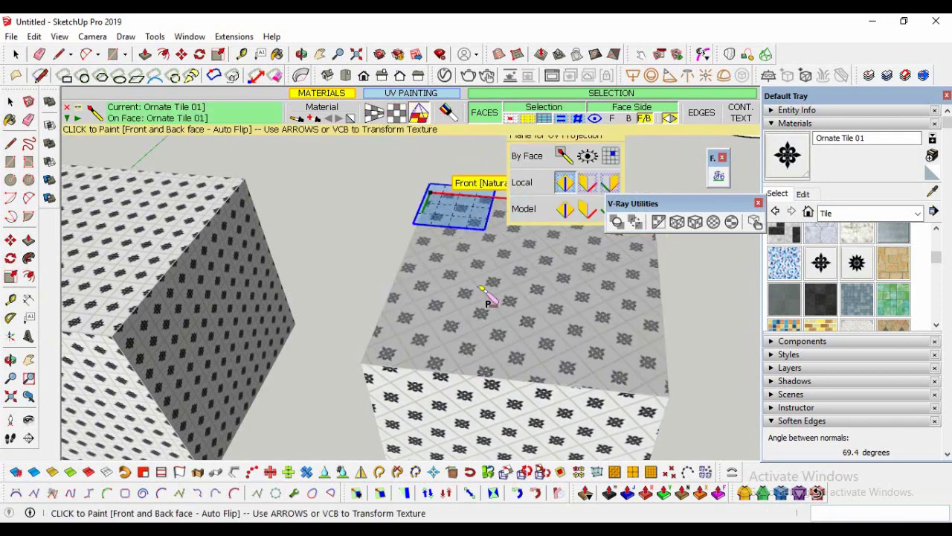
left_click(483, 312)
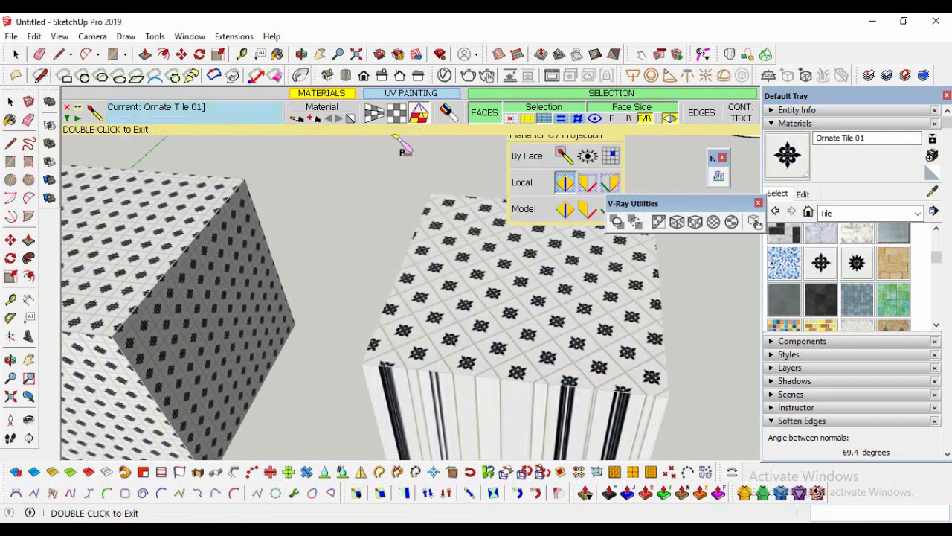
left_click(374, 113)
left_click(507, 308)
scroll(402, 258, "down", 3)
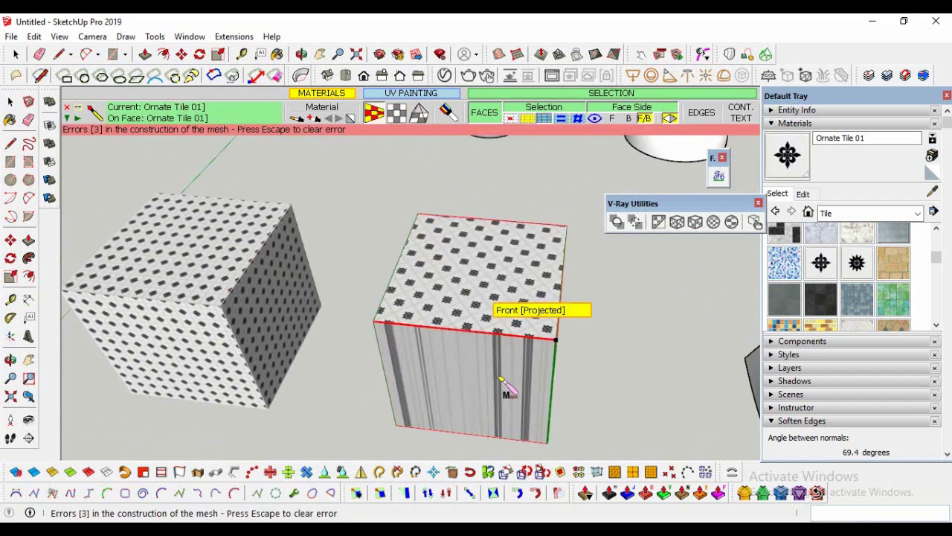
Repaint the second cube with Ornate Tile 01 in ThruPaint's Natural UV mode
left_click(396, 112)
left_click(476, 305)
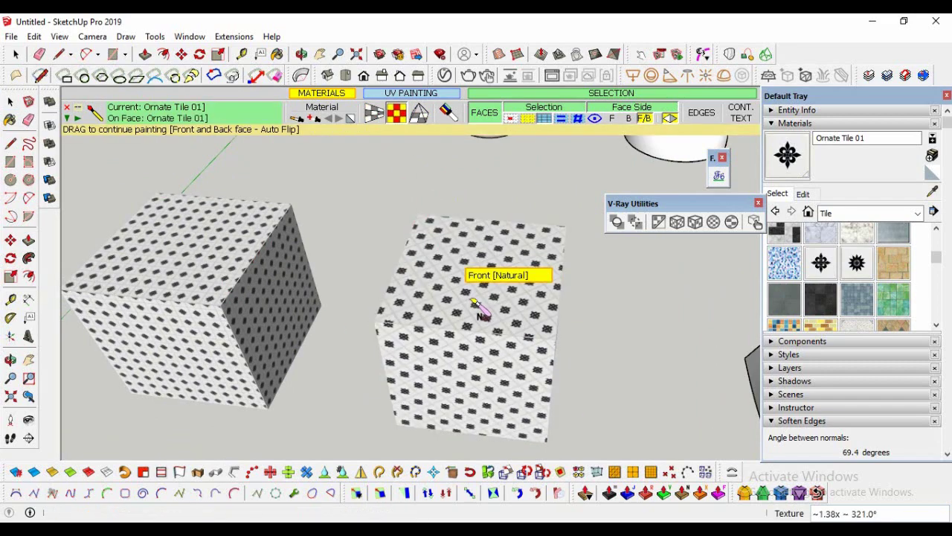
scroll(565, 386, "up", 2)
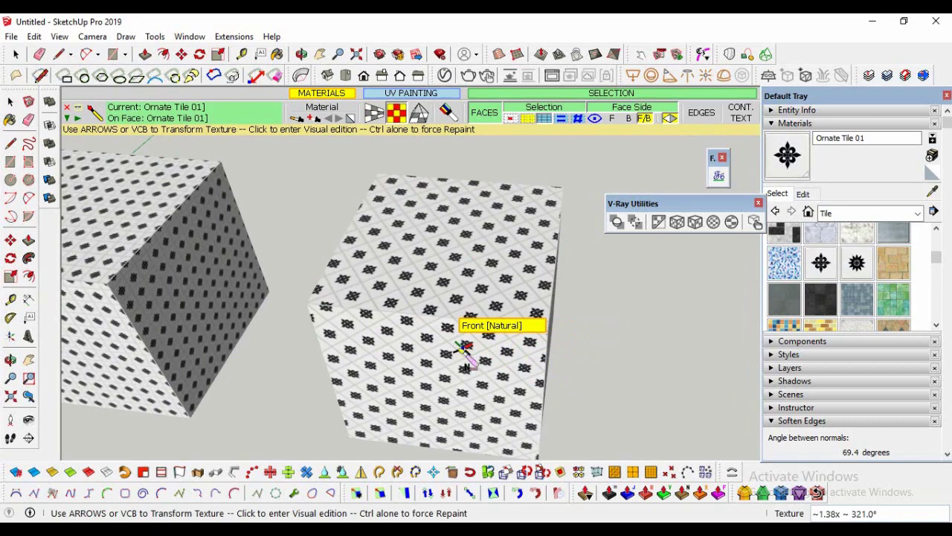
Restart ThruPaint and visually rotate the tile texture on the second cube's top face to about 291°
left_click(11, 360)
left_click_drag(159, 372, 447, 316)
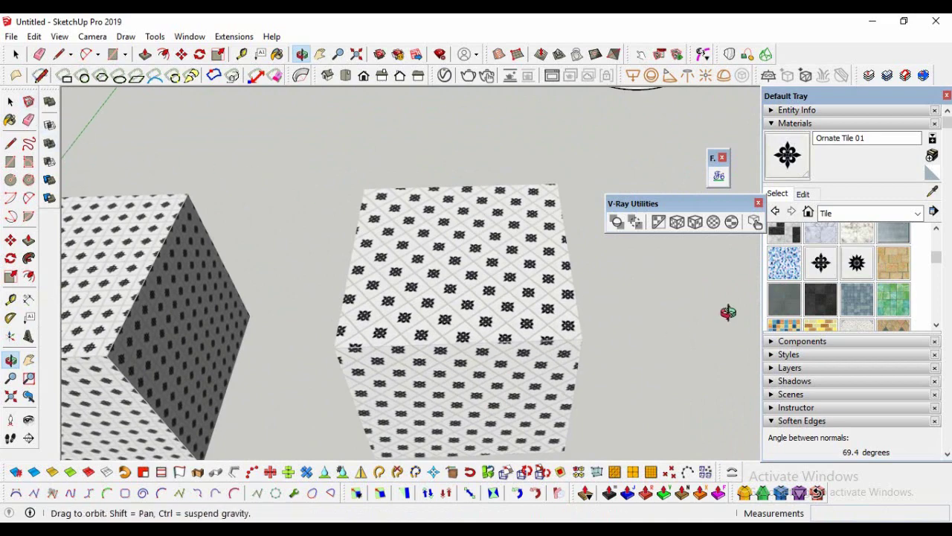
left_click(719, 177)
left_click(267, 380)
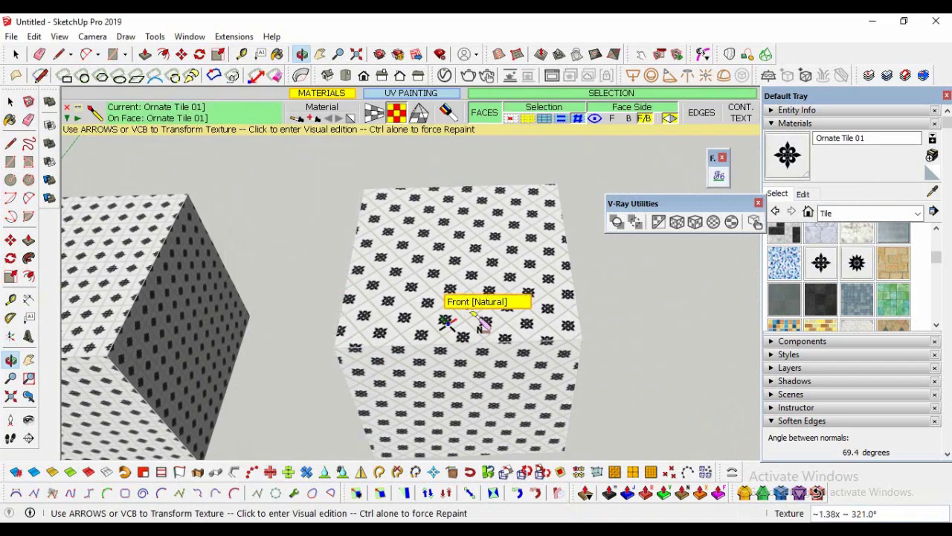
left_click(468, 309)
left_click_drag(538, 242, 498, 244)
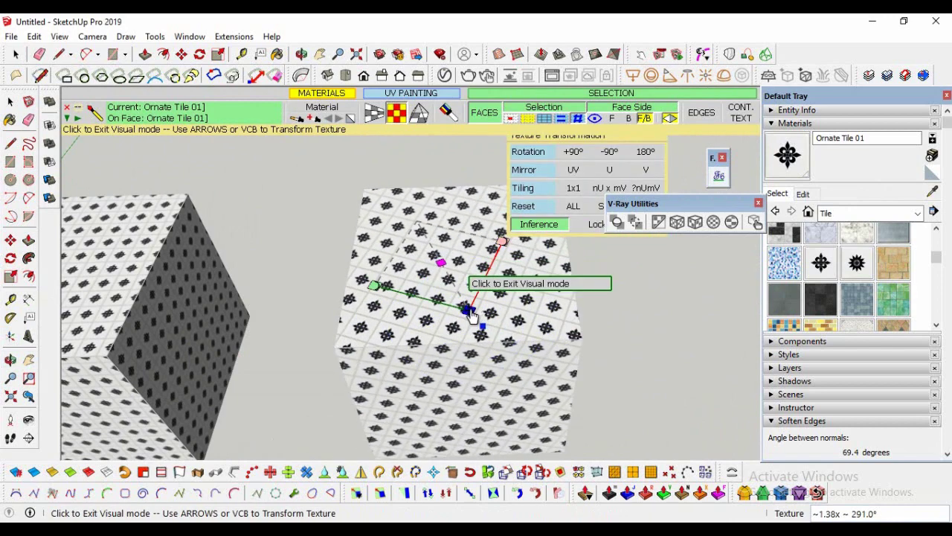
left_click_drag(482, 331, 578, 335)
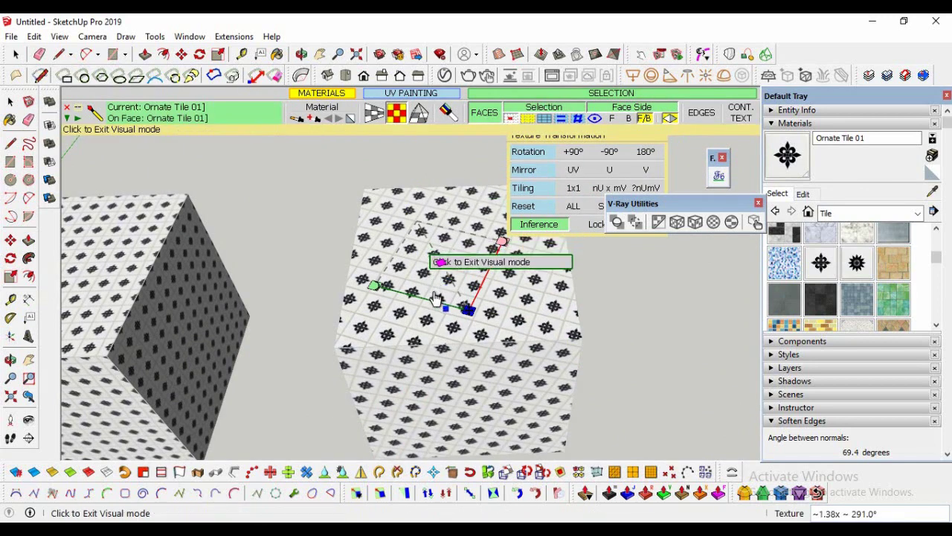
Enlarge the second cube's tile texture to about 1.91x, shift its origin, and rotate it to about 270.2°
left_click(436, 264)
left_click(472, 281)
left_click_drag(440, 257, 455, 284)
mouse_move(413, 211)
left_mouse_down()
mouse_move(406, 200)
mouse_move(416, 216)
left_mouse_up()
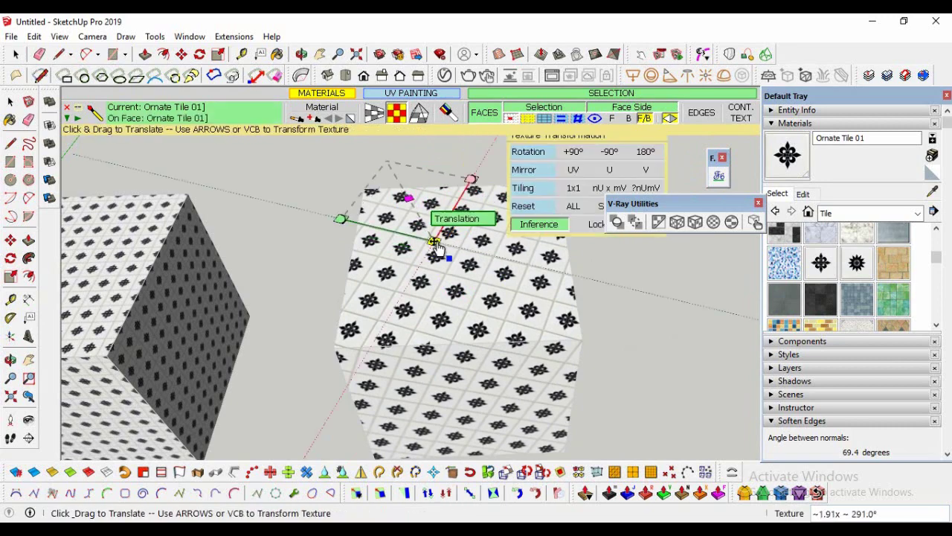
left_click_drag(470, 183, 439, 181)
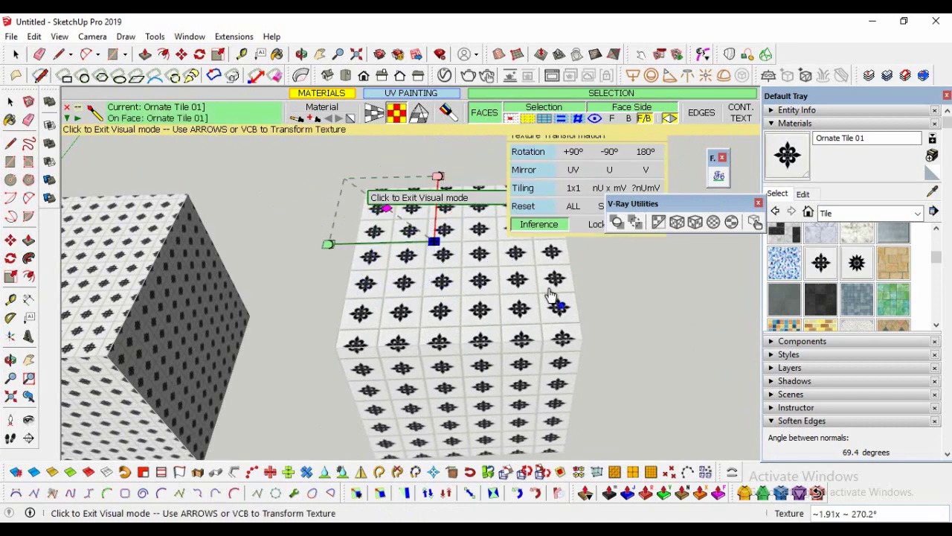
Leave ThruPaint and paint both tori with the Ornate Tile 01 material
scroll(320, 294, "down", 3)
scroll(320, 312, "down", 3)
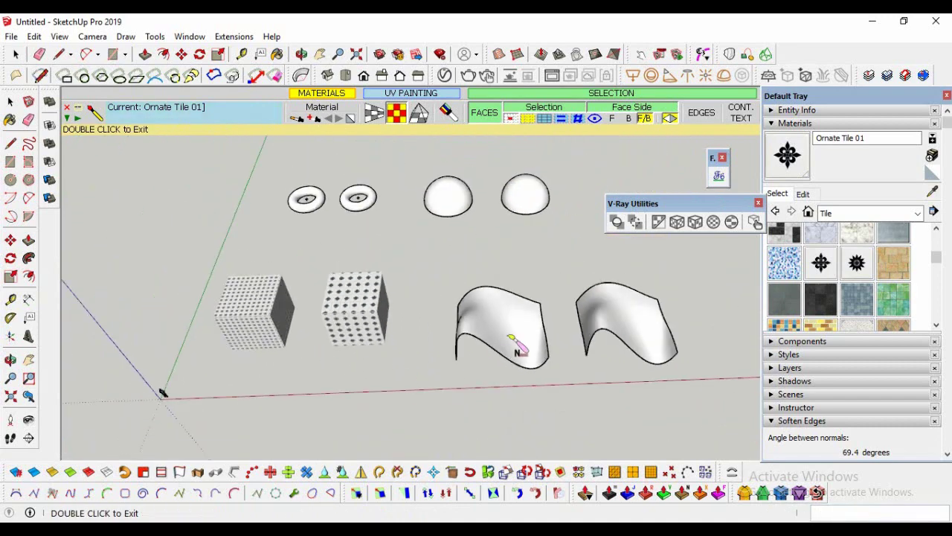
scroll(483, 342, "up", 4)
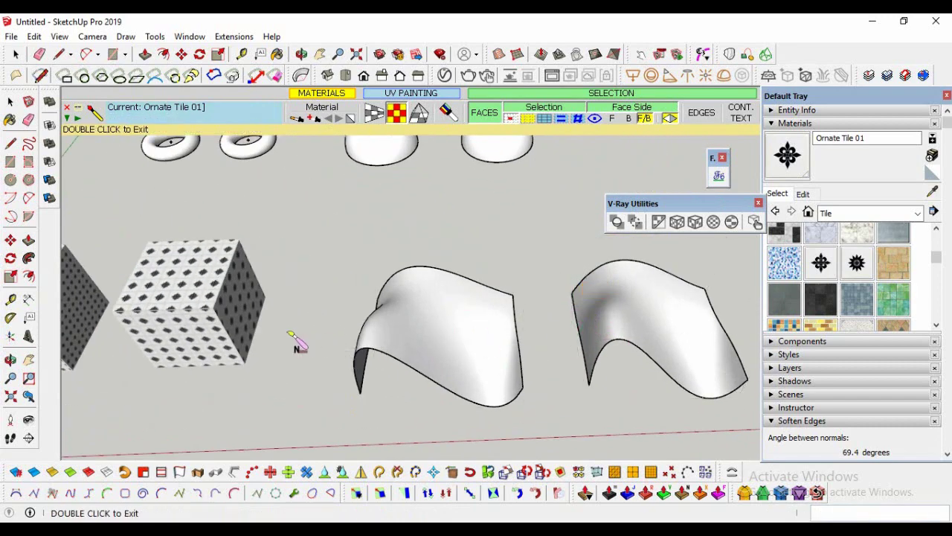
scroll(350, 331, "down", 2)
scroll(462, 290, "up", 1)
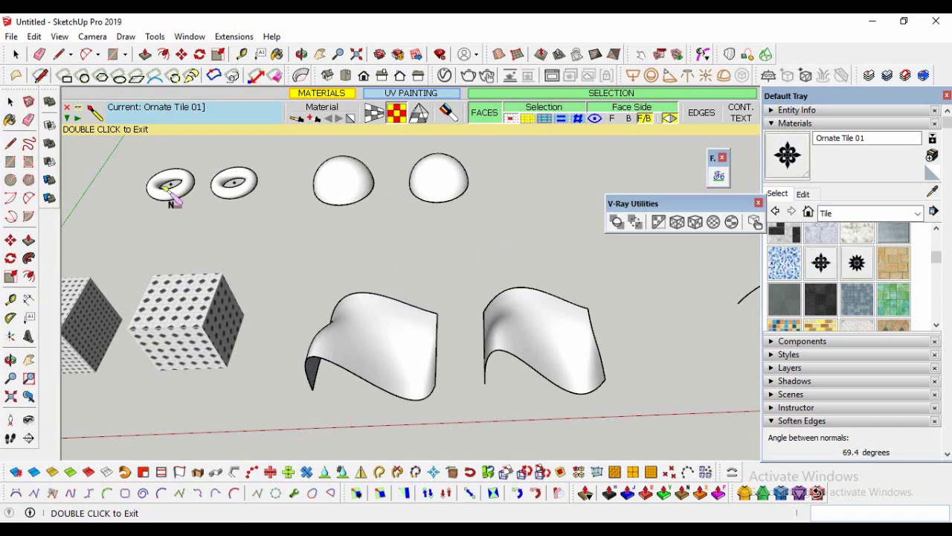
scroll(159, 181, "up", 6)
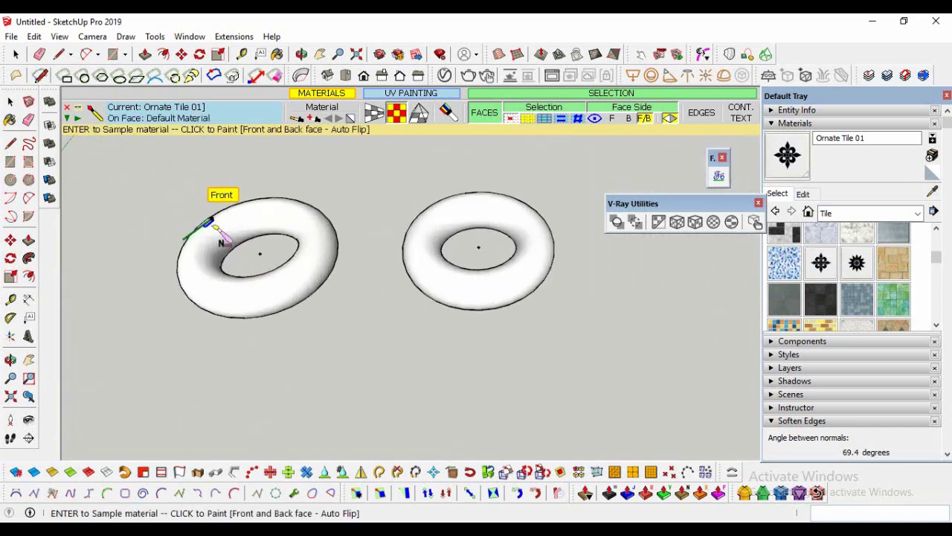
key("space")
left_click(233, 301)
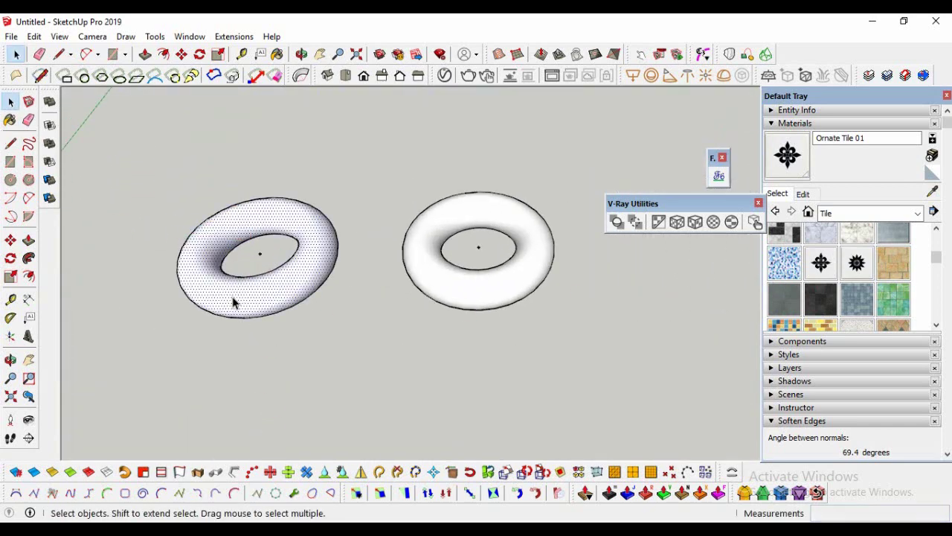
left_click(821, 263)
left_click(298, 276)
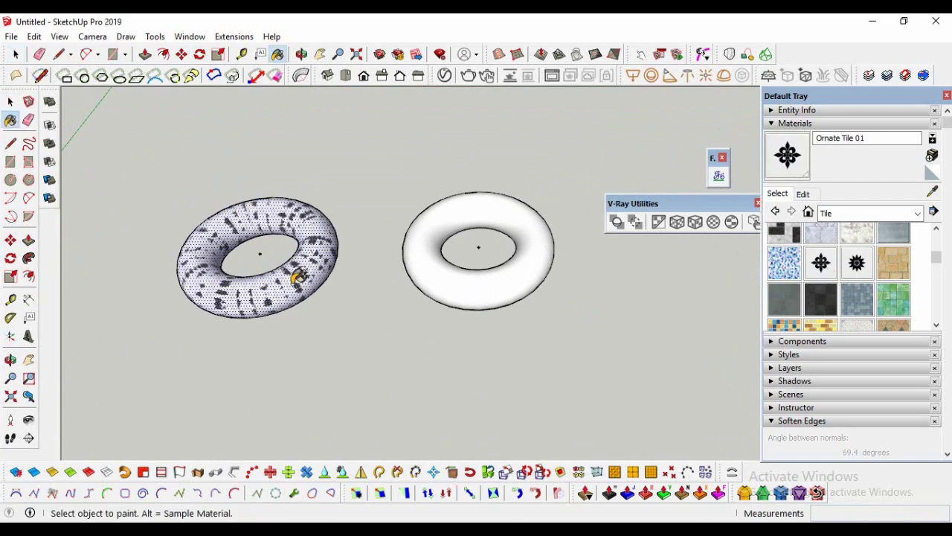
scroll(267, 277, "up", 5)
scroll(355, 308, "down", 5)
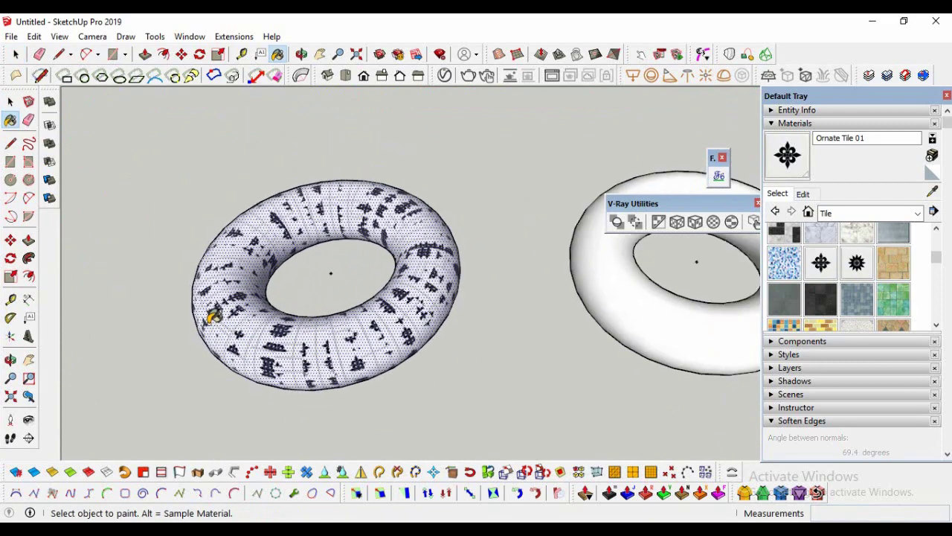
left_click(535, 331)
scroll(212, 317, "up", 2)
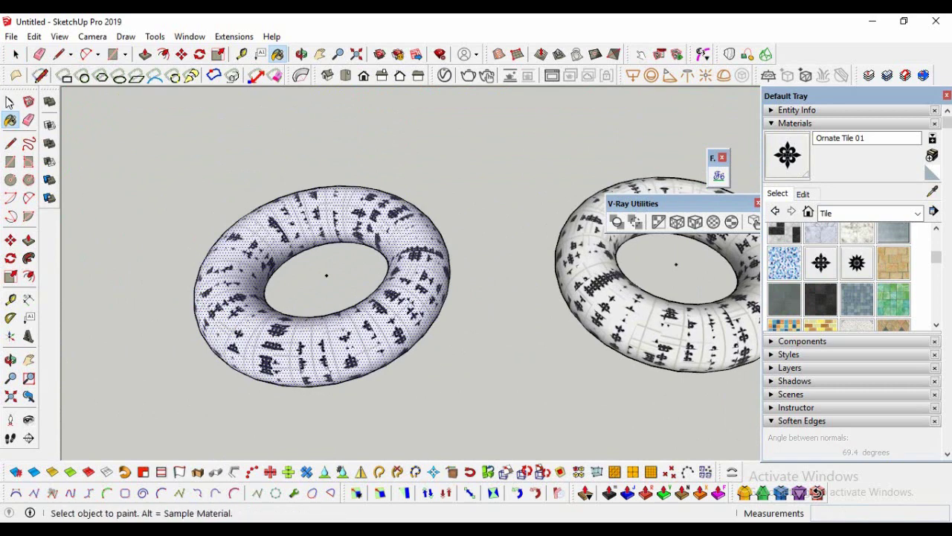
Select the whole first torus and try V-Ray's two cubic projections, the second one scaled to the bounding box
left_click(10, 102)
left_click(116, 176)
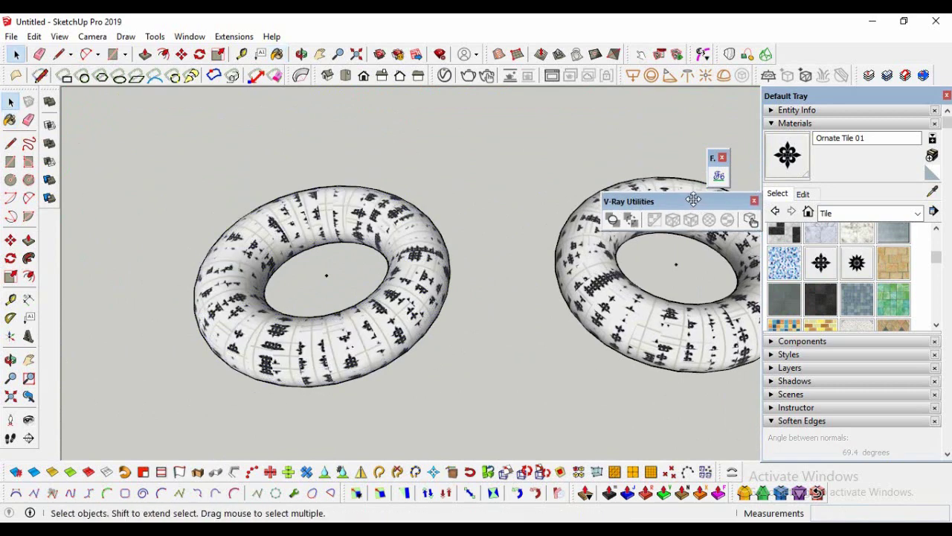
left_click_drag(695, 203, 715, 215)
triple_click(363, 341)
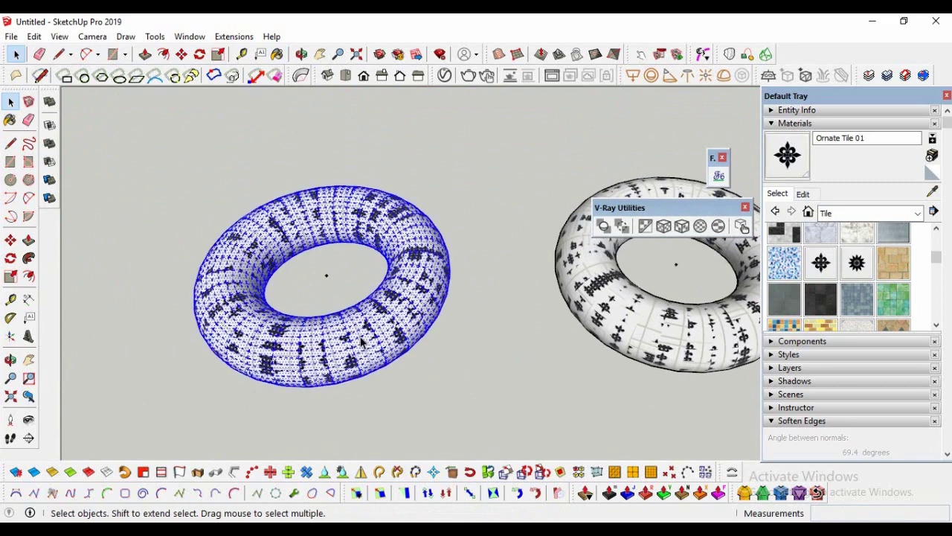
left_click(662, 231)
scroll(265, 358, "up", 4)
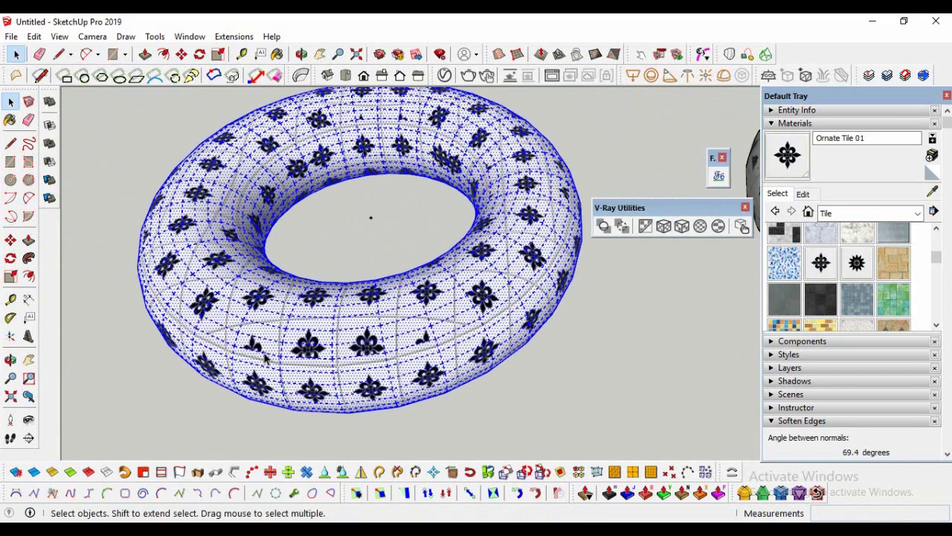
scroll(265, 358, "down", 2)
left_click(686, 230)
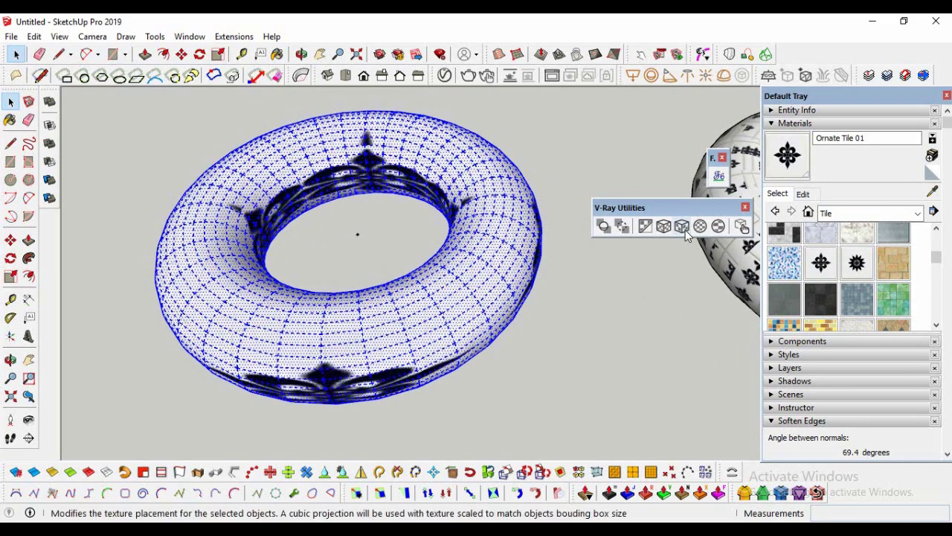
Apply V-Ray's spherical projection with texture size independent of object scaling to the first torus and inspect it
left_click(699, 226)
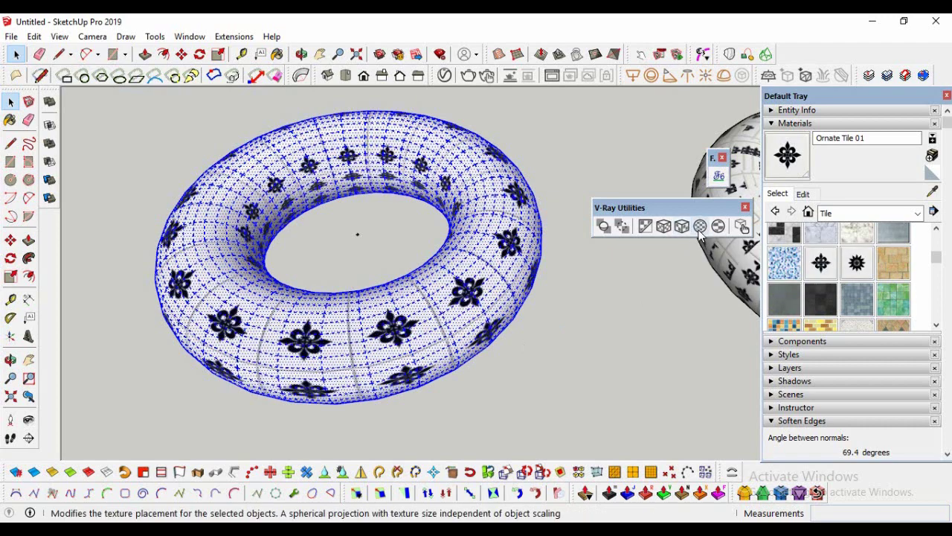
left_click(531, 329)
left_click(11, 360)
left_click_drag(261, 308, 292, 350)
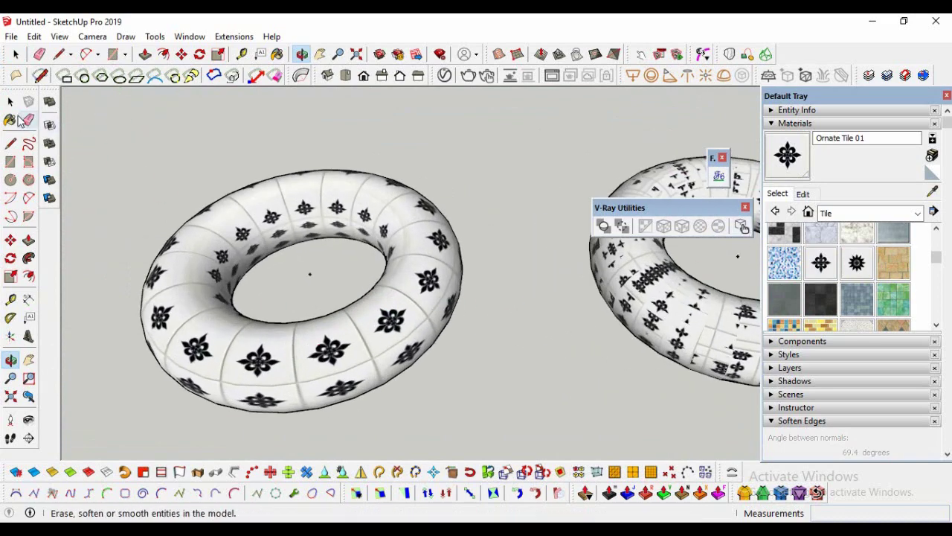
Reselect the whole first torus, try V-Ray's fitted spherical projection, and inspect the stretched texture from another angle
triple_click(305, 352)
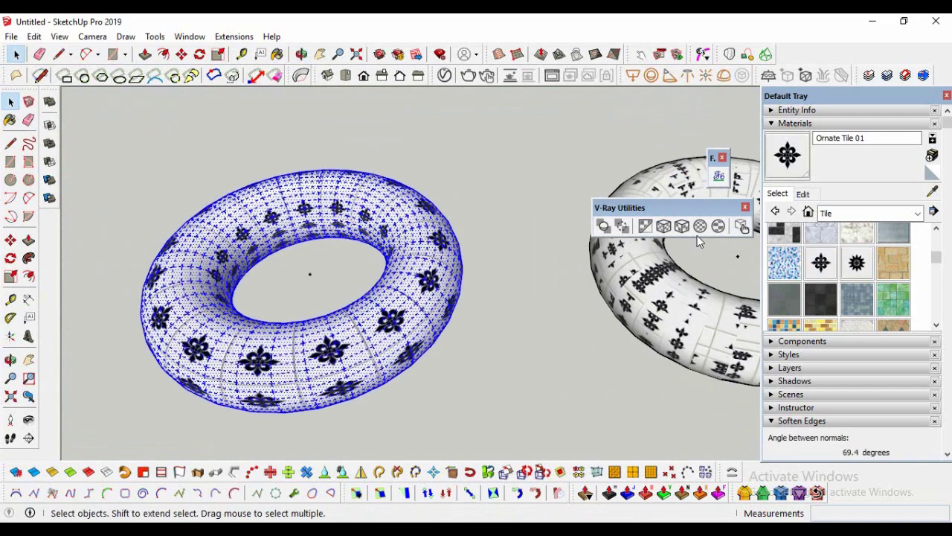
left_click(718, 227)
left_click(437, 397)
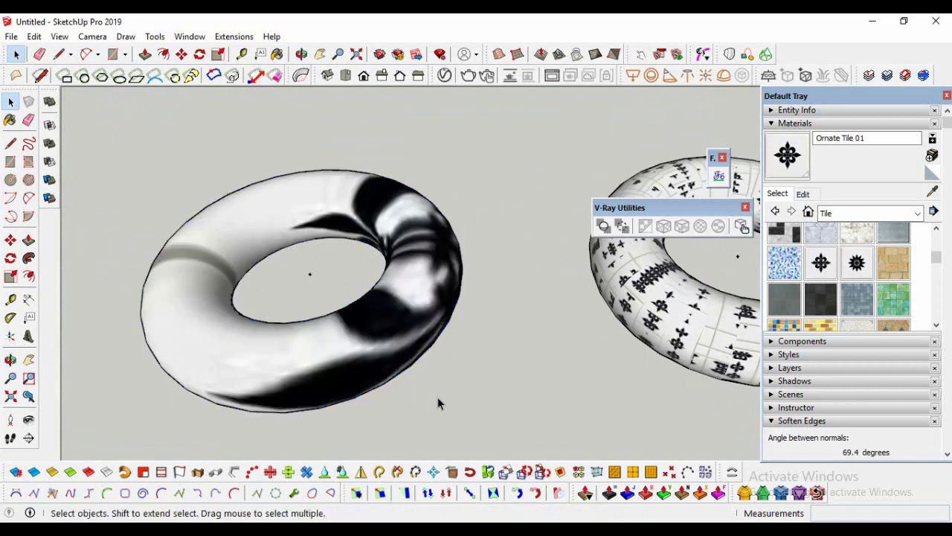
left_click(10, 360)
left_click_drag(298, 297, 191, 306)
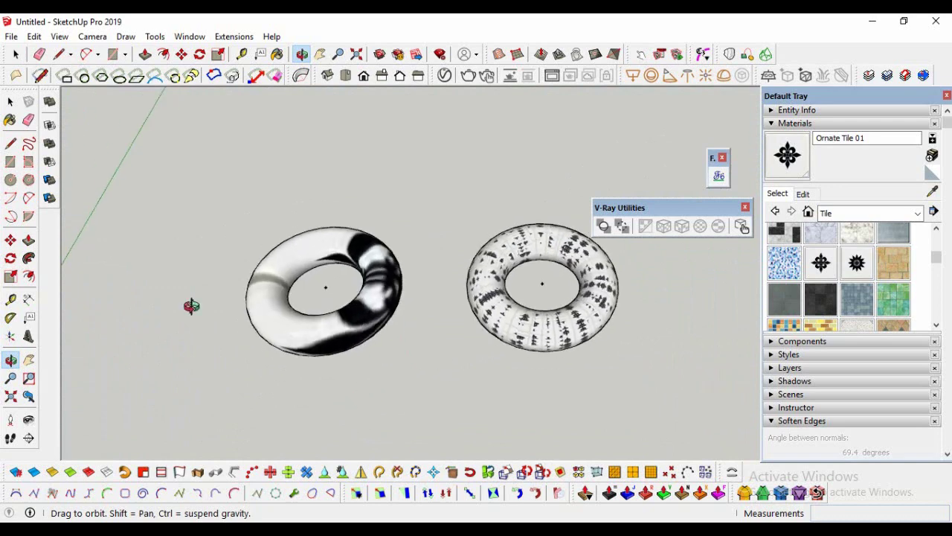
Reapply the spherical projection with texture size independent of object scaling to the whole first torus
left_click(326, 341)
left_click(700, 226)
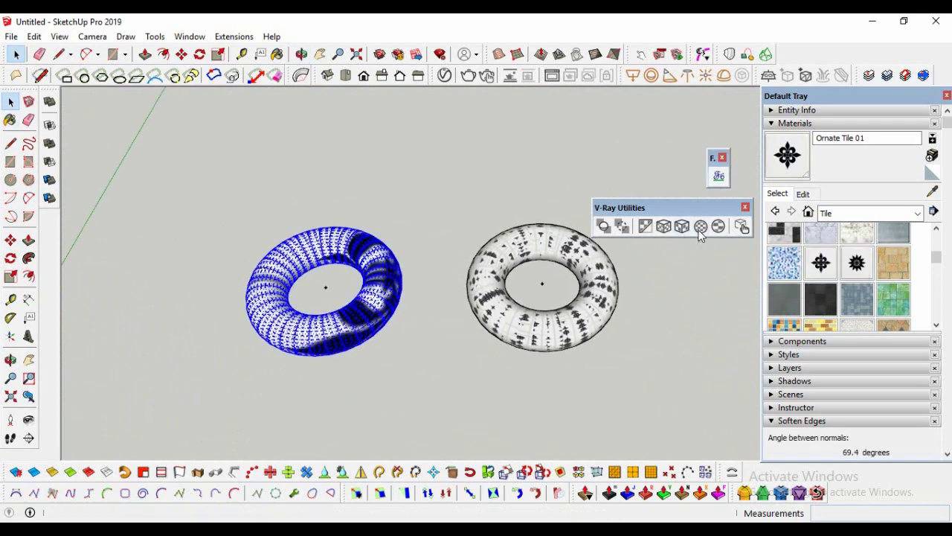
left_click(639, 352)
middle_click_drag(639, 353, 661, 306)
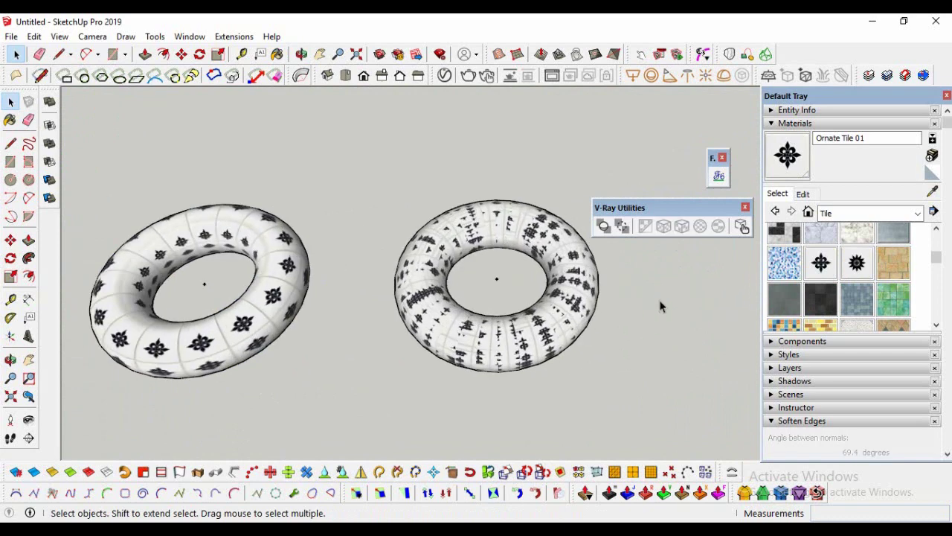
Select the whole second torus and paint it with Ornate Tile 01 in ThruPaint's mesh-based UV mode
left_click(544, 345)
left_click(543, 343)
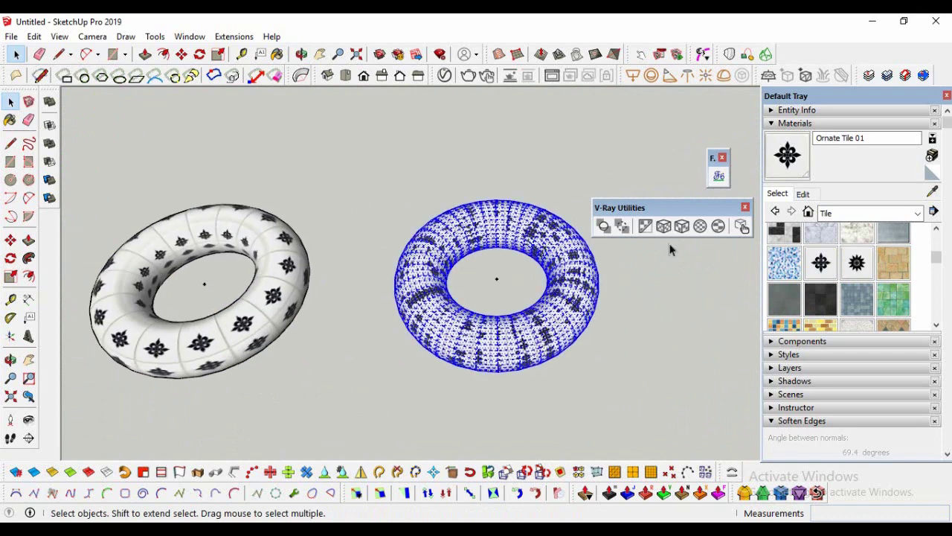
left_click(719, 177)
left_click(270, 378)
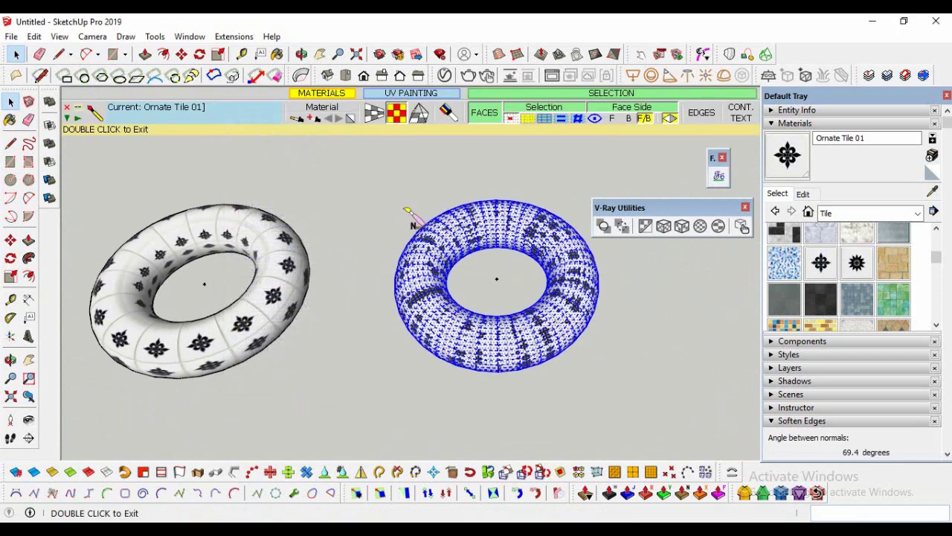
left_click(374, 121)
left_click(416, 298)
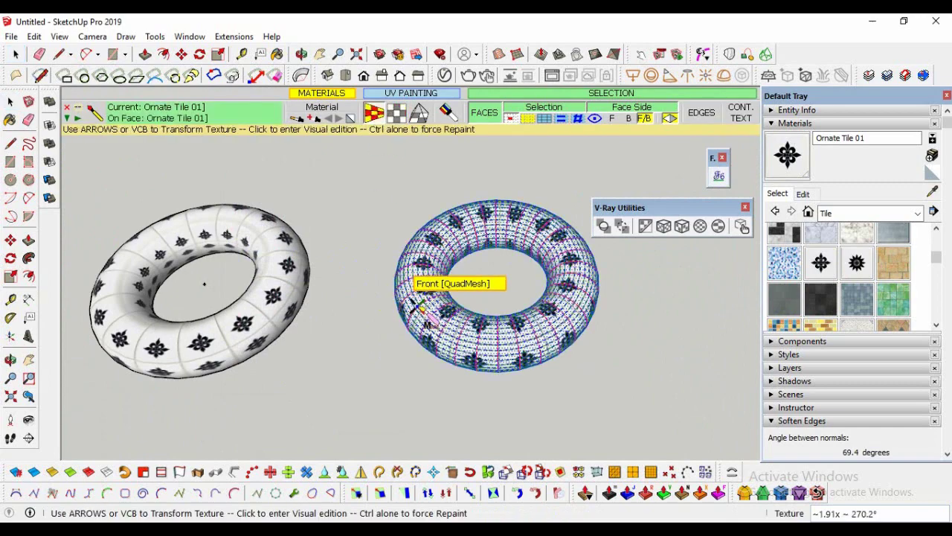
Leave ThruPaint, clear the selection, and examine the mesh-mapped tile texture on the second torus up close and from different angles
scroll(588, 357, "up", 1)
scroll(588, 357, "up", 1)
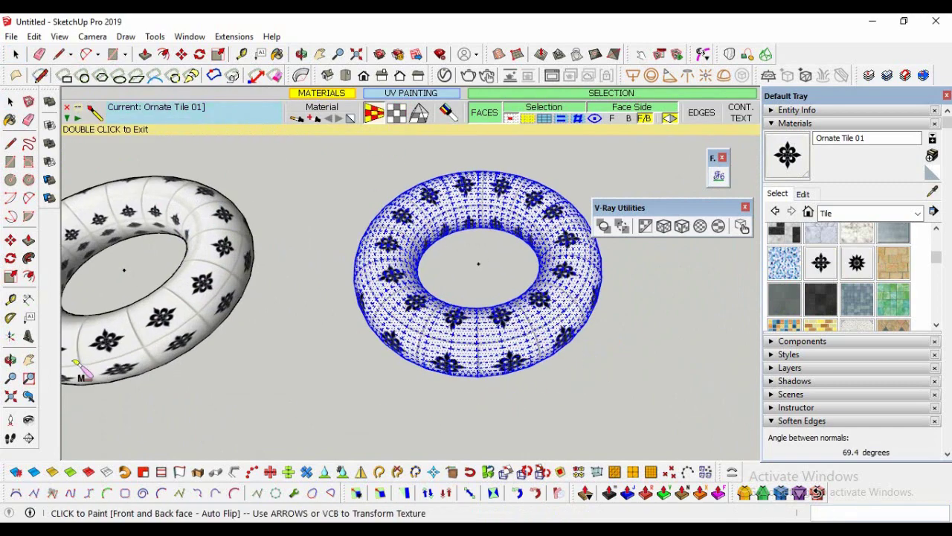
left_click(10, 359)
left_click_drag(186, 357, 397, 314)
left_click(10, 100)
left_click(260, 186)
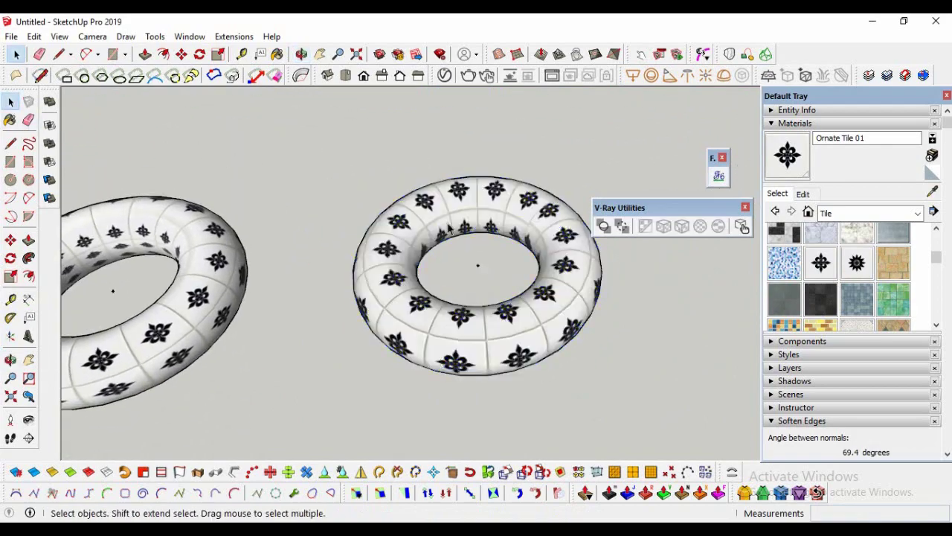
scroll(518, 249, "up", 2)
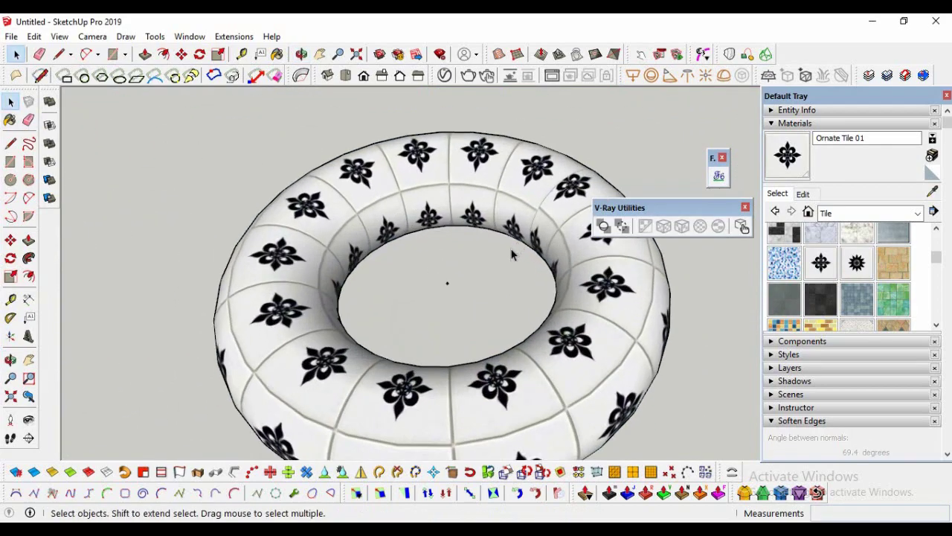
left_click(10, 360)
left_click_drag(353, 295, 303, 432)
scroll(279, 346, "down", 6)
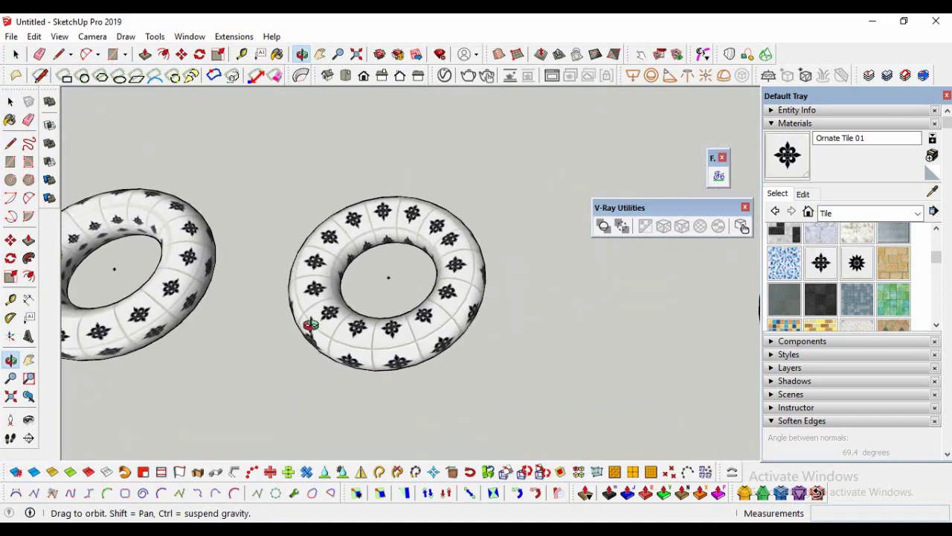
scroll(330, 317, "up", 3)
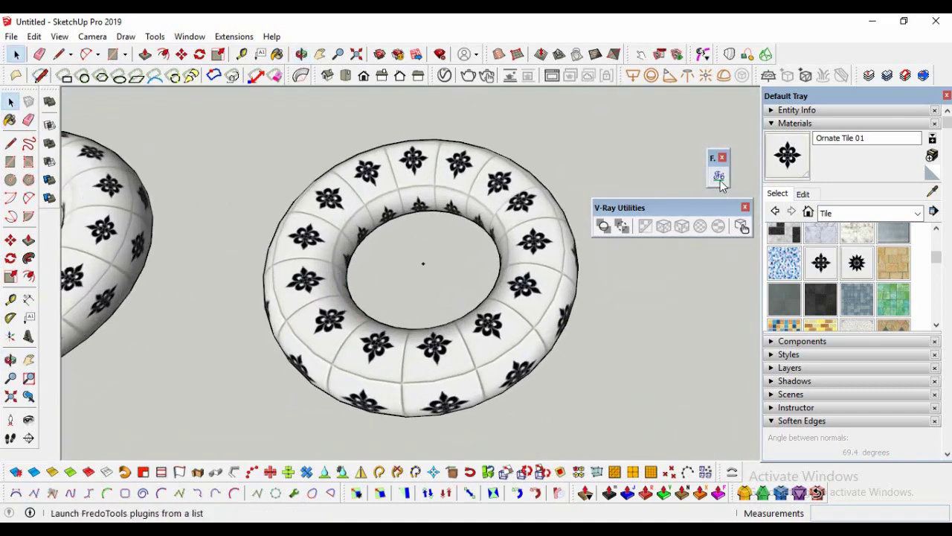
Reselect the whole second torus and paint it with Ornate Tile 01 in ThruPaint's natural UV mode
left_click(718, 178)
left_click(262, 380)
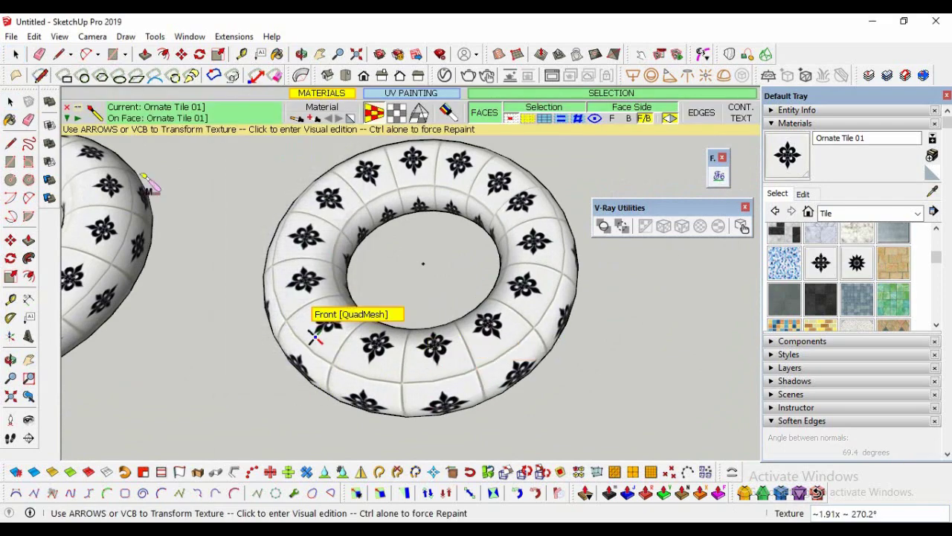
key("space")
triple_click(505, 311)
left_click(719, 177)
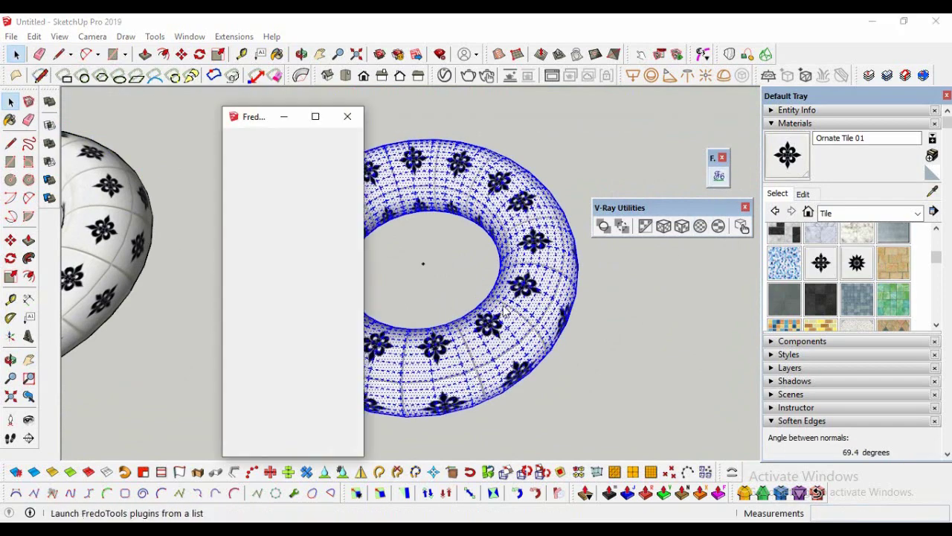
left_click(277, 381)
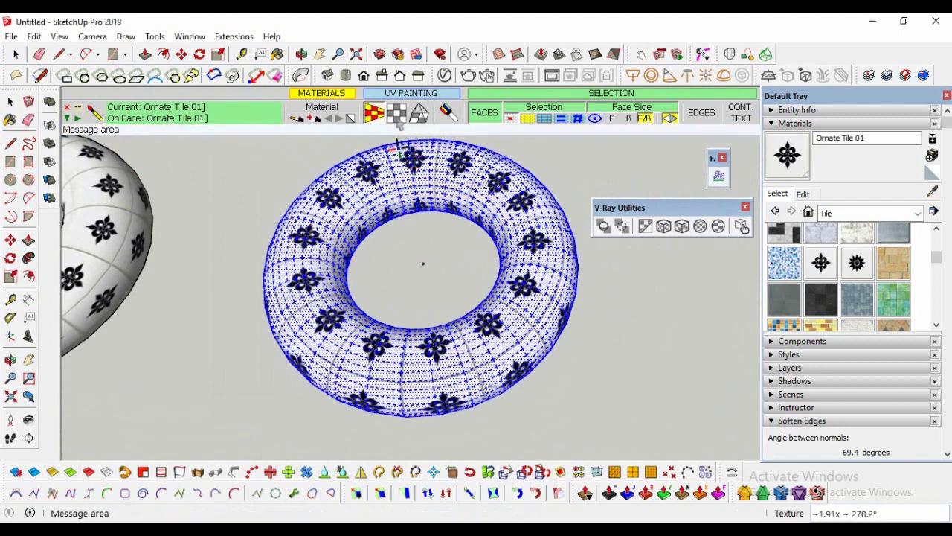
left_click(397, 113)
left_click(454, 358)
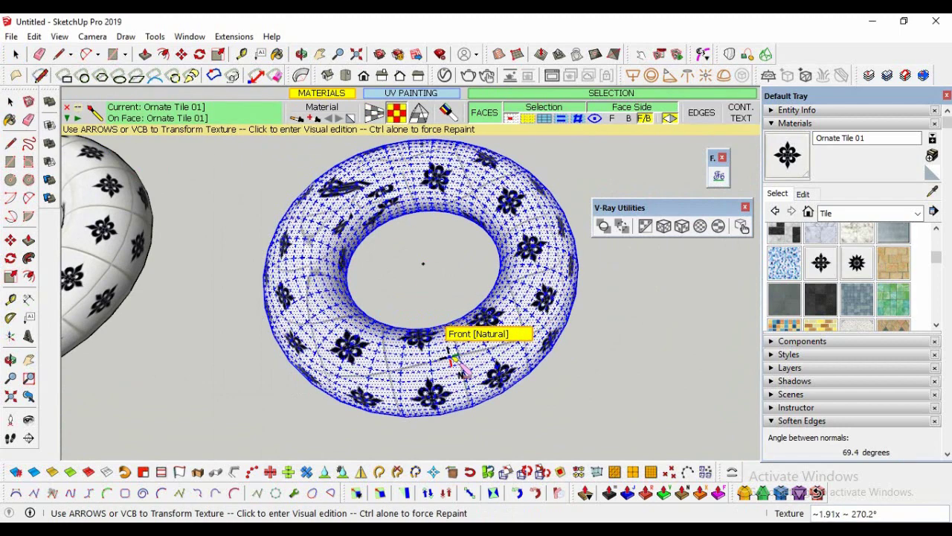
middle_click_drag(453, 359, 418, 381)
Try ThruPaint's projected UV mode with the local horizontal plane on the second torus and inspect the texture from another angle
left_click(419, 113)
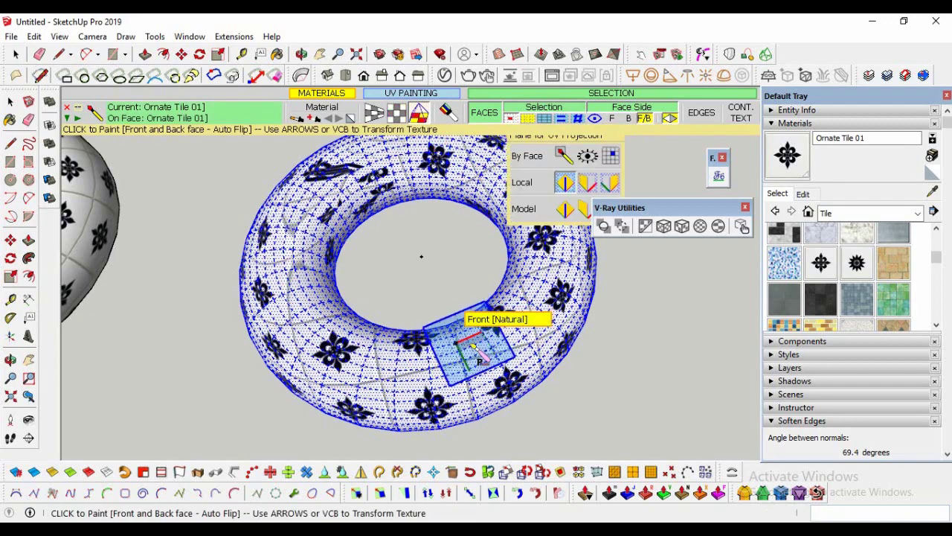
left_click(470, 333)
middle_click_drag(470, 333, 354, 406)
left_click(354, 406)
scroll(447, 245, "up", 3)
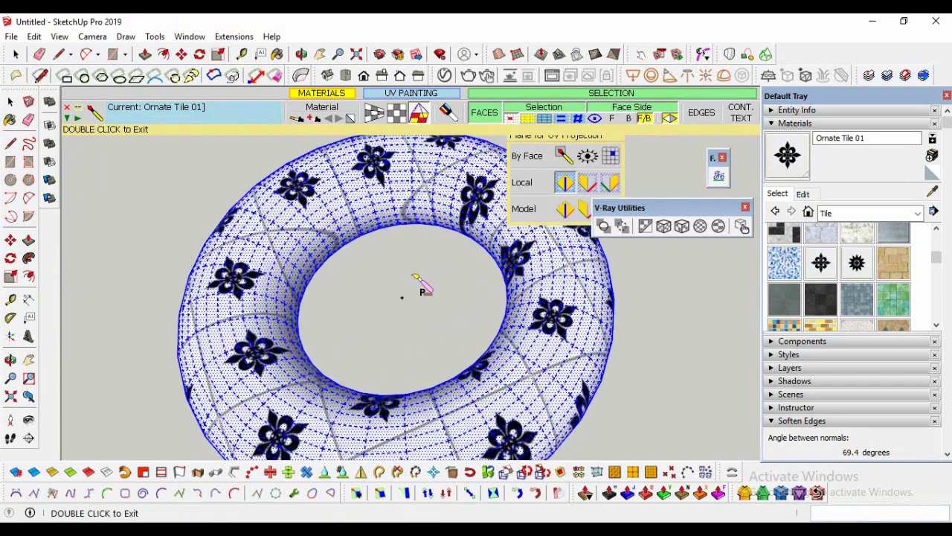
mouse_move(361, 405)
left_mouse_down()
mouse_move(379, 166)
mouse_move(406, 151)
mouse_move(378, 192)
mouse_move(402, 387)
mouse_move(433, 387)
mouse_move(430, 227)
left_mouse_up()
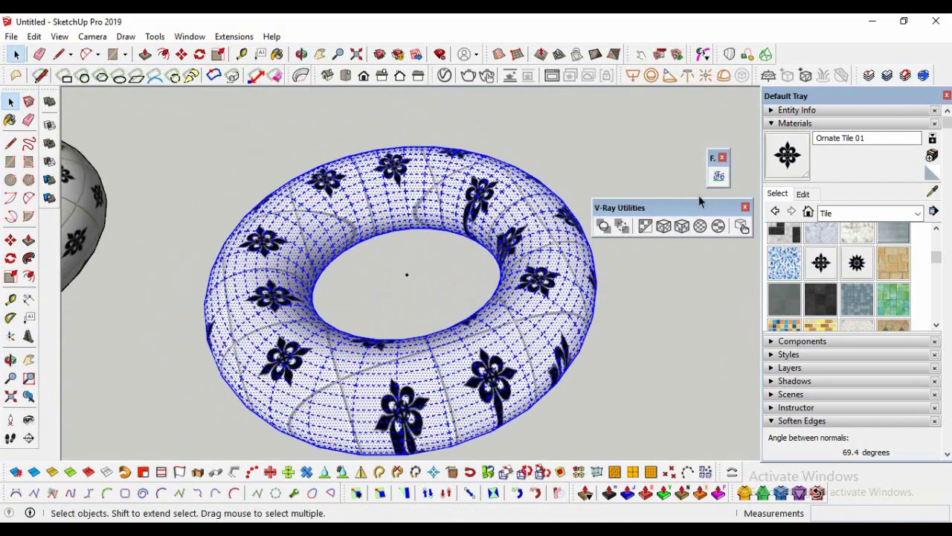
Reopen ThruPaint and try projected UV on the second torus with the local green-blue and red-blue vertical planes
left_click(718, 181)
left_click(264, 380)
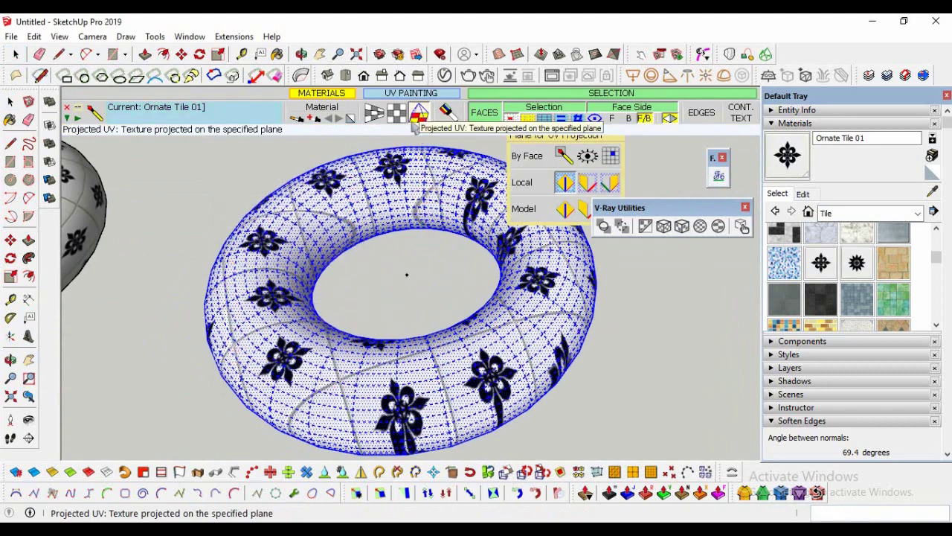
left_click(586, 185)
left_click(543, 296)
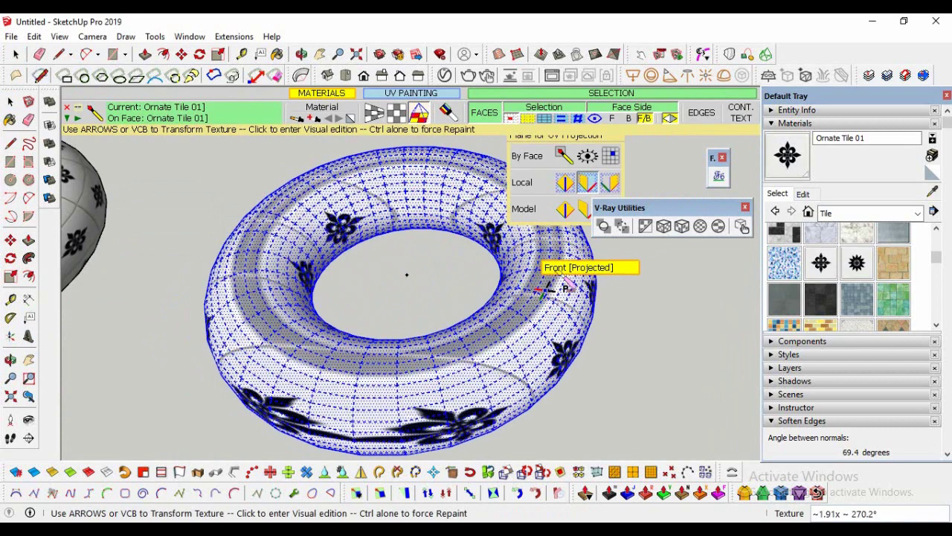
left_click(609, 183)
left_click(533, 327)
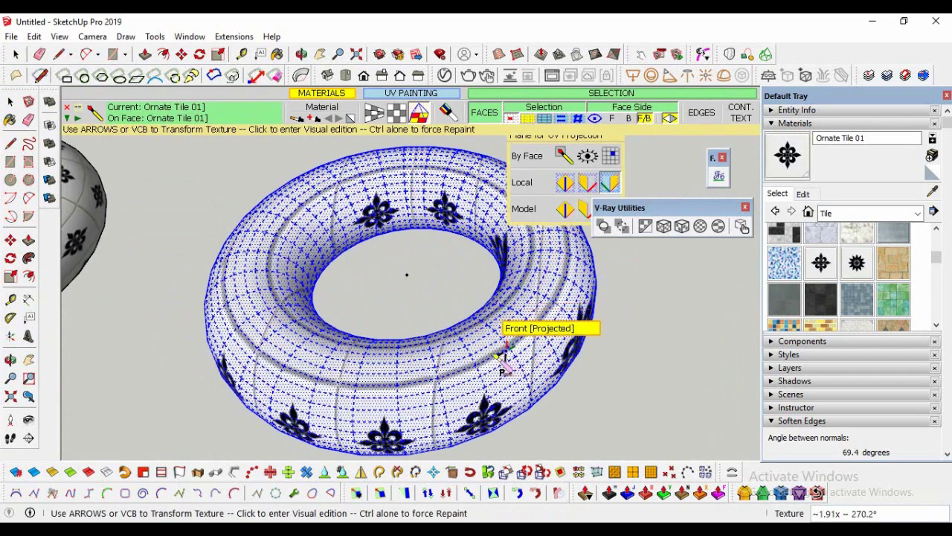
Try projected UV on the second torus with the model's horizontal plane and both vertical planes, moving the V-Ray Utilities aside
left_click(564, 209)
left_click(516, 331)
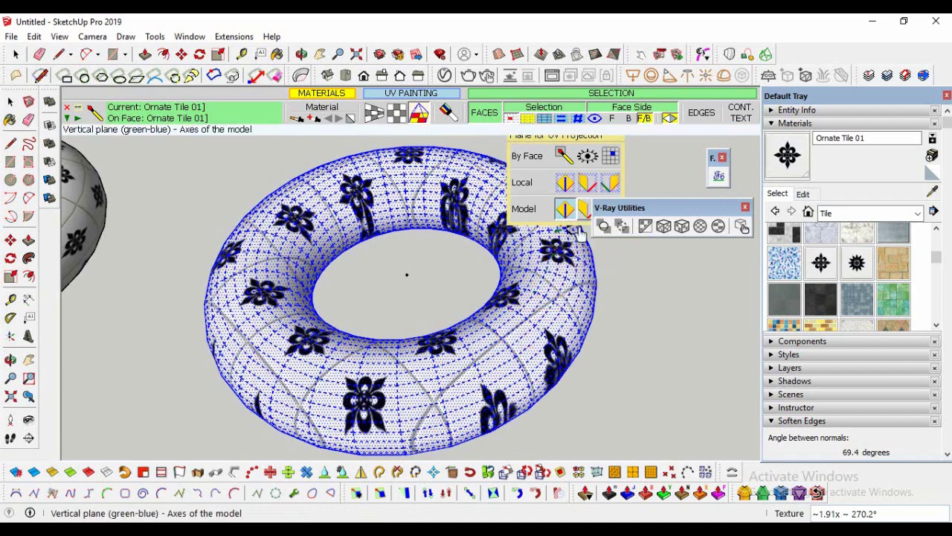
left_click(534, 319)
scroll(285, 372, "down", 1)
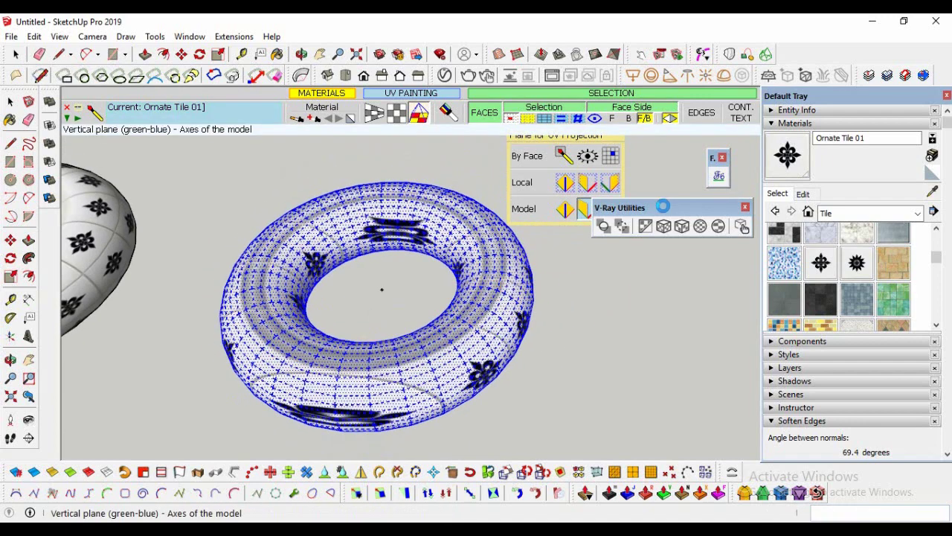
left_click_drag(604, 207, 614, 239)
left_click(610, 212)
left_click(476, 312)
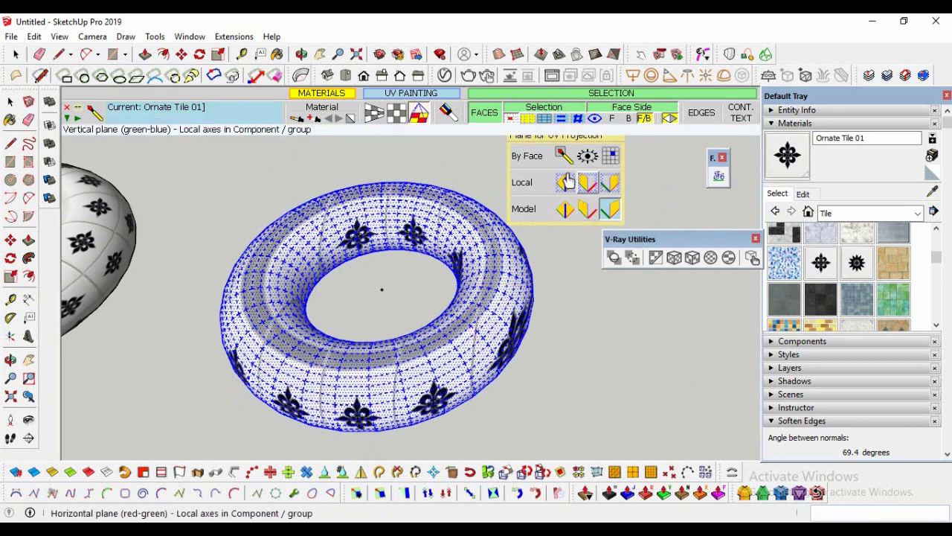
Try projected UV on the second torus using the camera view plane and a custom plane picked from a torus face
left_click(585, 157)
left_click(480, 271)
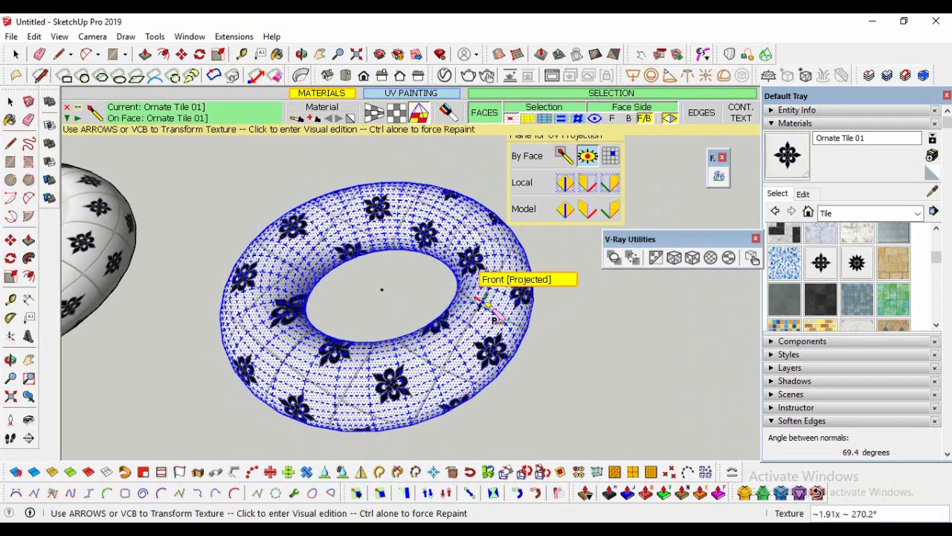
left_click(611, 156)
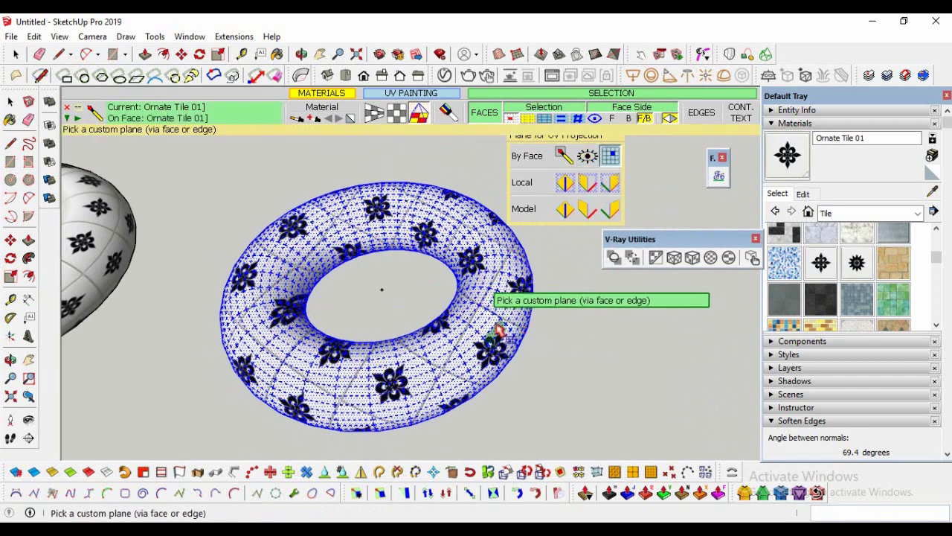
left_click(493, 327)
left_click(491, 331)
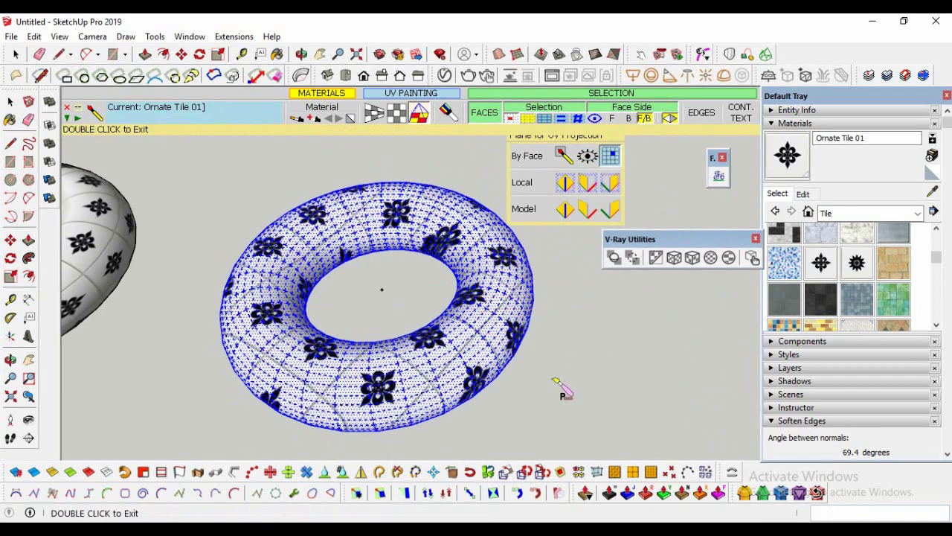
Try natural UV on the second torus again, and repaint it in mesh-based UV mode before leaving ThruPaint
left_click(397, 112)
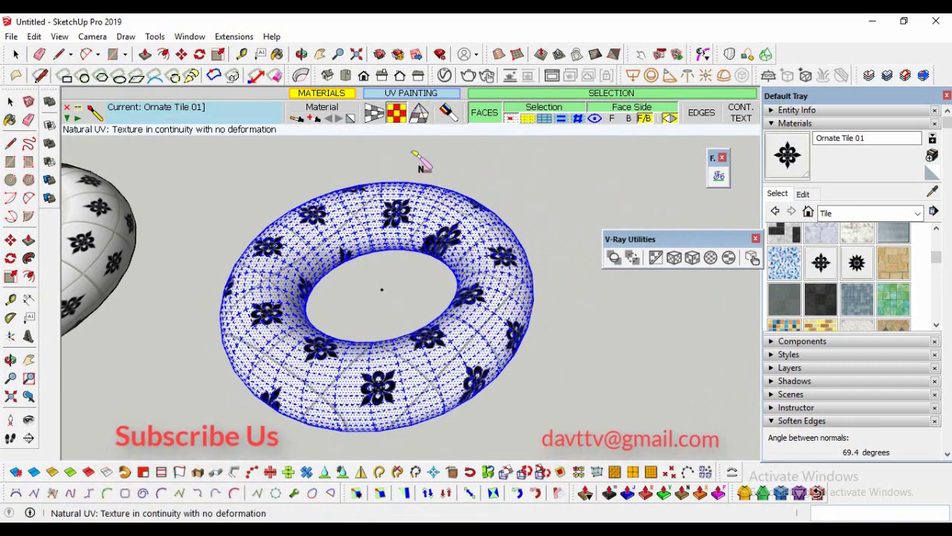
left_click(459, 317)
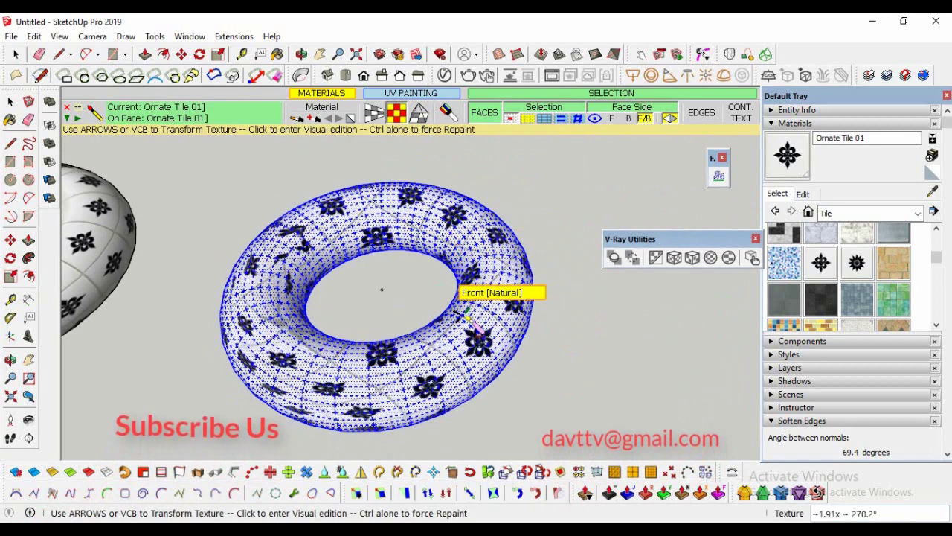
left_click(374, 113)
left_click(459, 290)
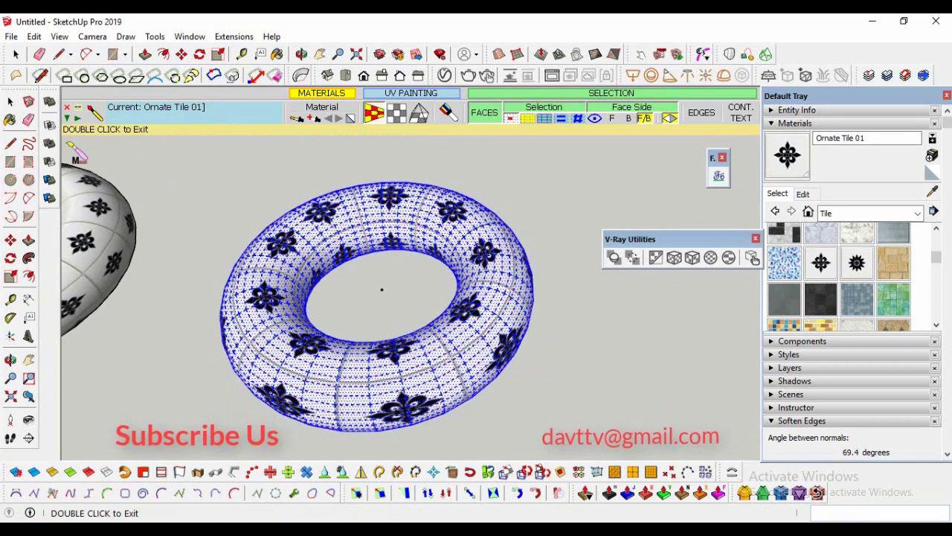
left_click(11, 101)
left_click(383, 292)
Select the whole first white dome beside the tori and paint it with Ornate Tile 01
scroll(383, 313, "down", 10)
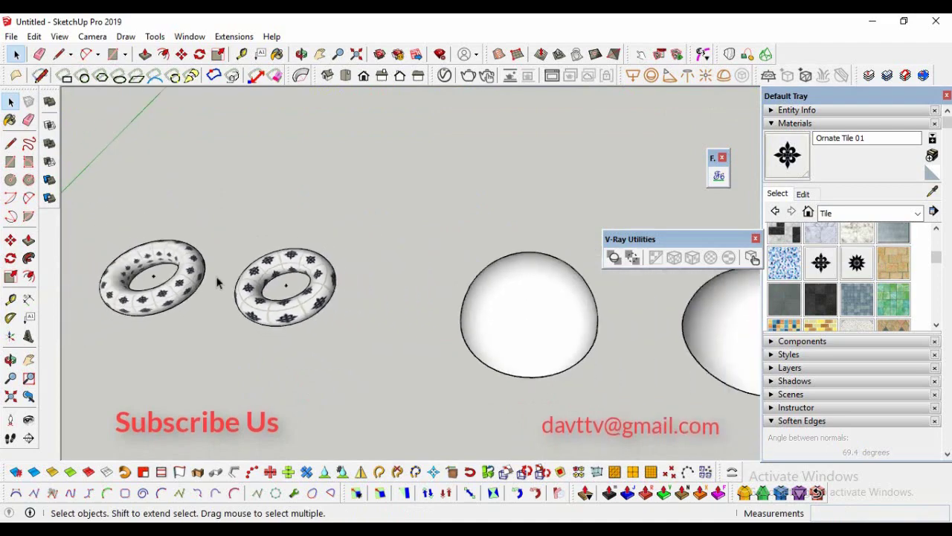
scroll(382, 325, "up", 5)
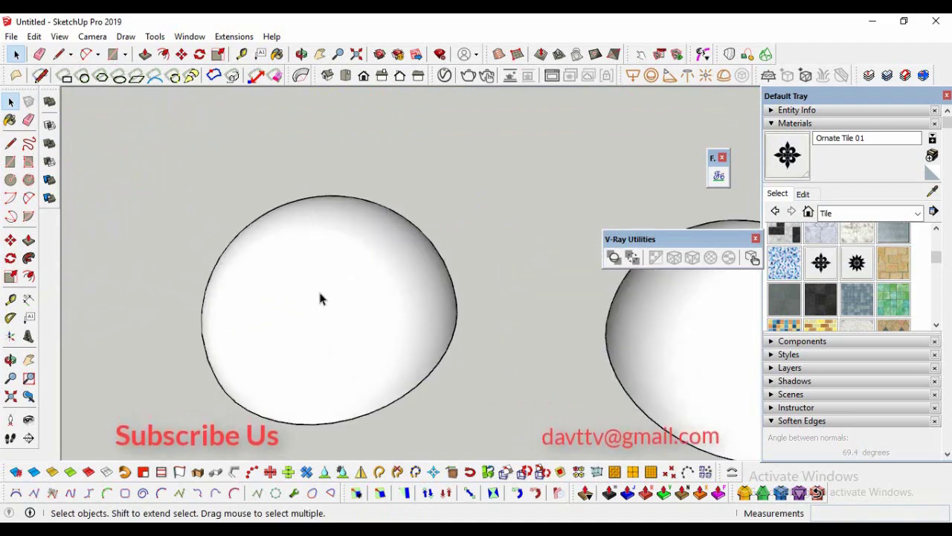
left_click(321, 298)
left_click(790, 171)
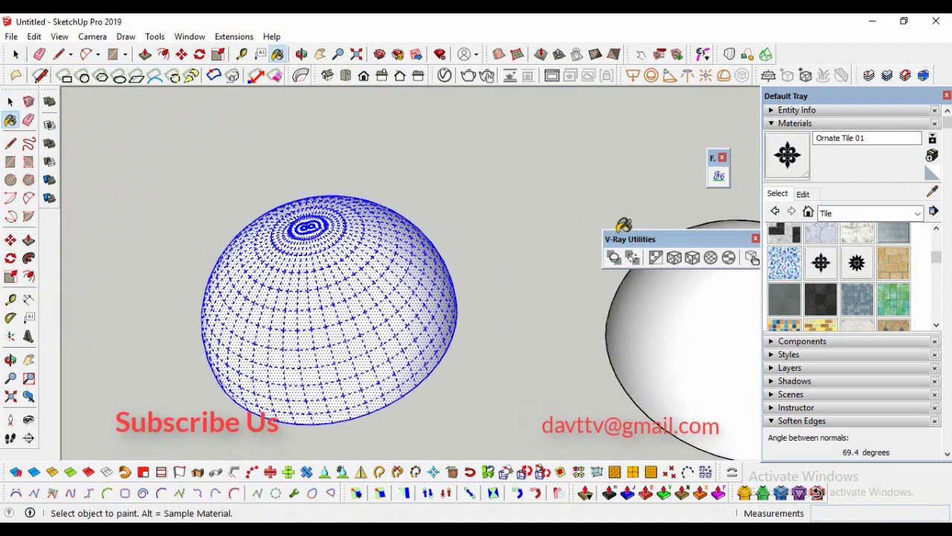
left_click(326, 312)
left_click(11, 102)
left_click(168, 172)
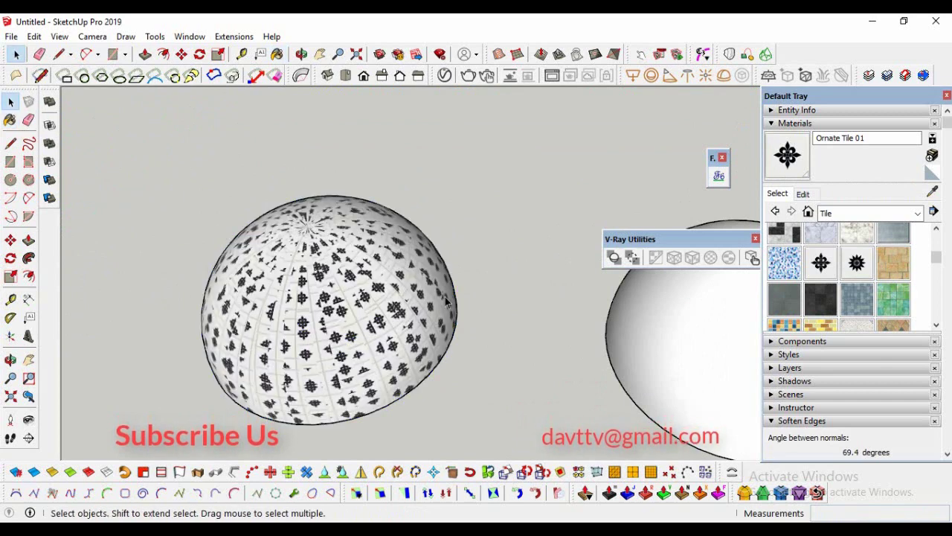
Reselect the whole first dome, apply V-Ray's tri-planar projection with texture size independent of object scaling, and inspect the seams
left_click(362, 341)
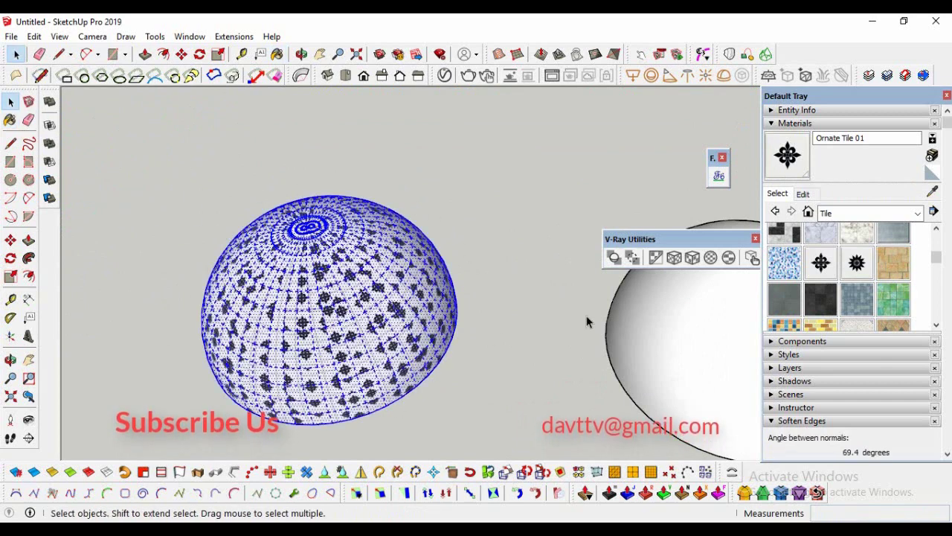
left_click_drag(698, 244, 664, 217)
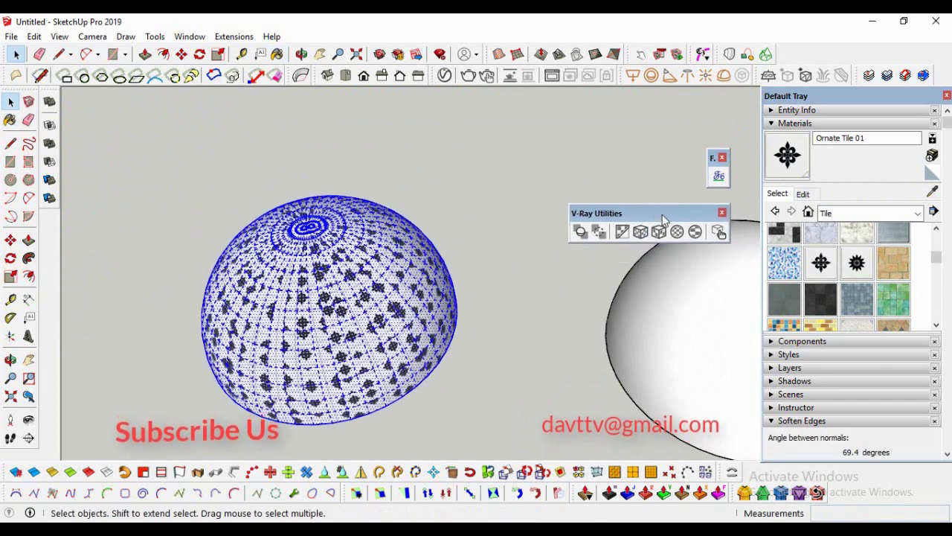
left_click(621, 232)
scroll(253, 309, "up", 2)
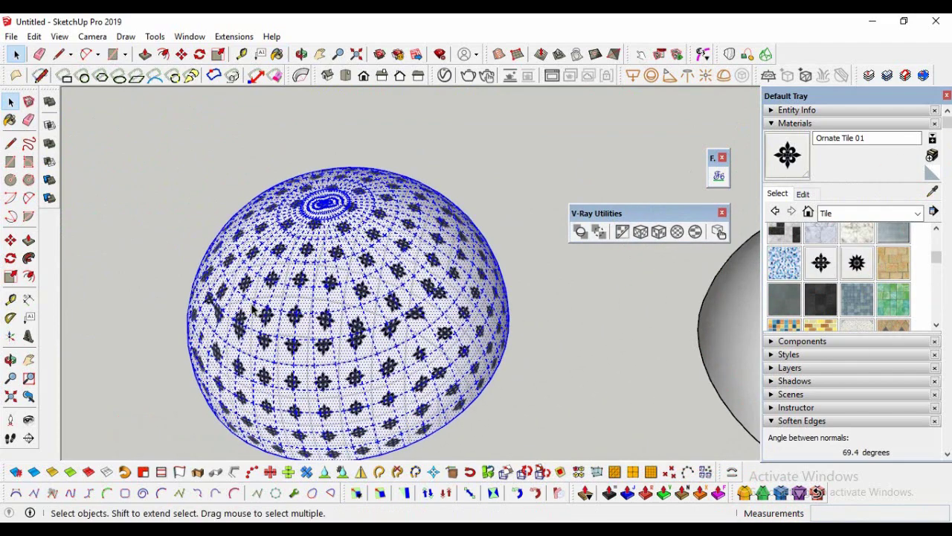
left_click(159, 296)
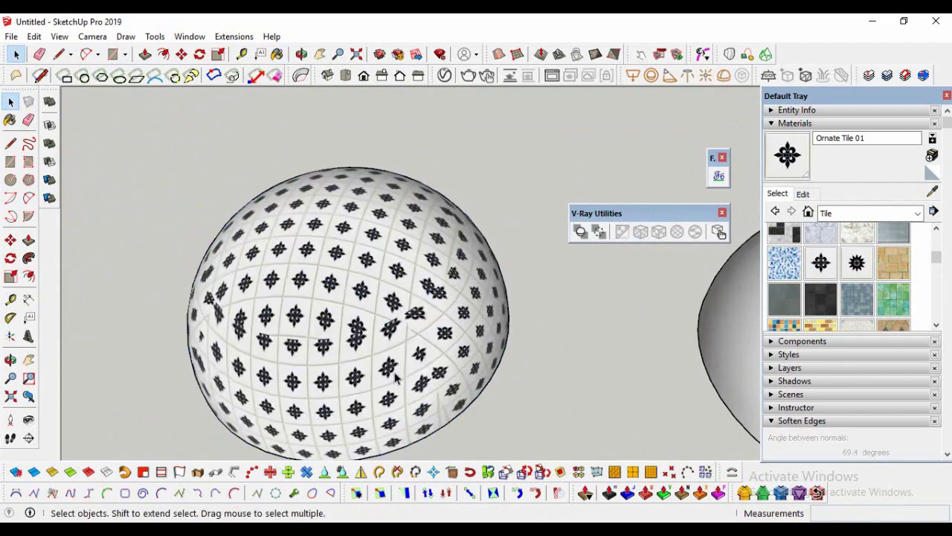
scroll(395, 378, "down", 1)
left_click_drag(235, 375, 205, 382)
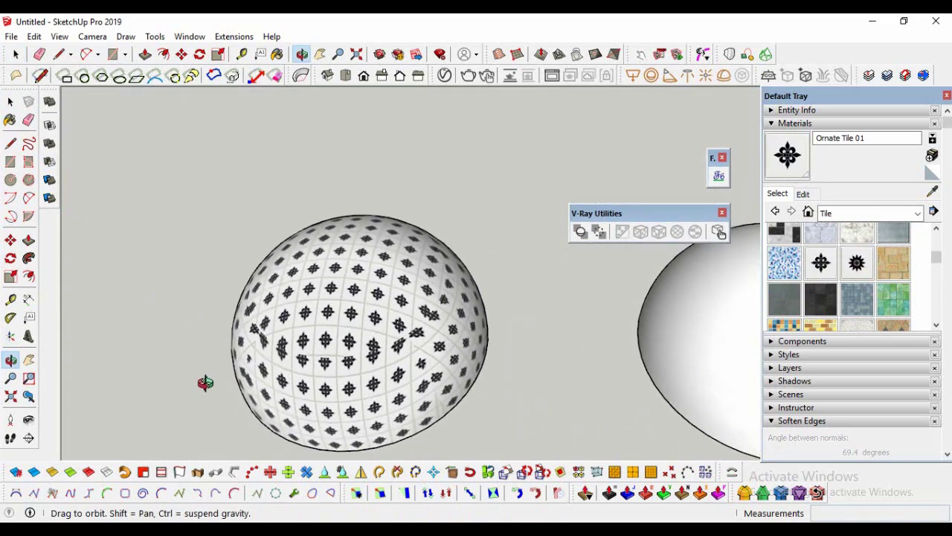
Reselect the whole first dome, apply V-Ray's fitted tri-planar projection, and inspect the enlarged tile pattern
triple_click(362, 322)
left_click(658, 232)
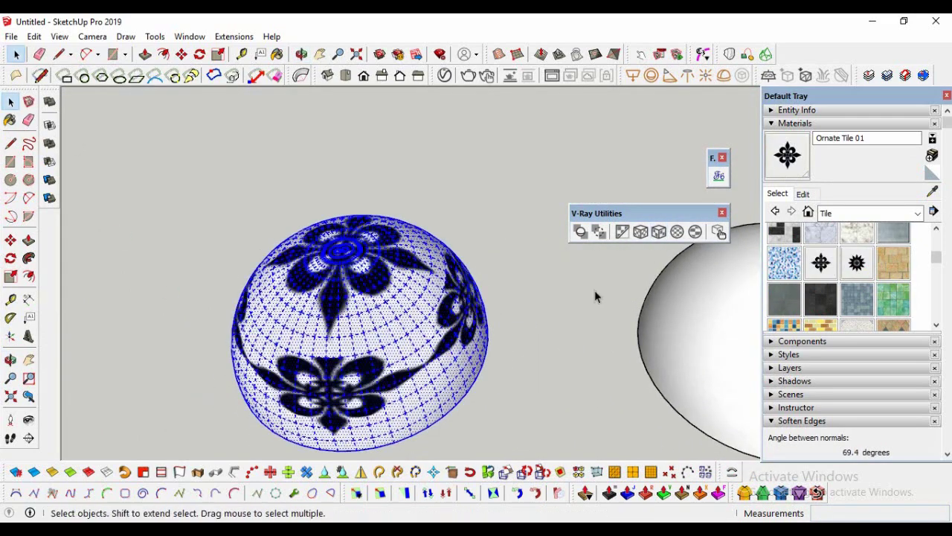
left_click(10, 360)
left_click_drag(216, 361, 204, 404)
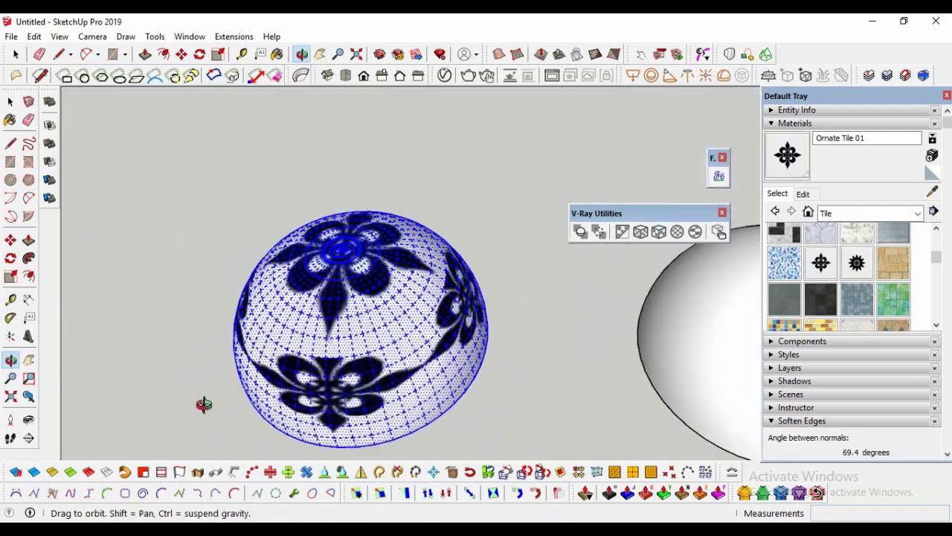
Reselect the whole first dome, apply V-Ray's spherical projection with texture size independent of object scaling, and inspect the tiles
left_click(134, 181)
double_click(370, 338)
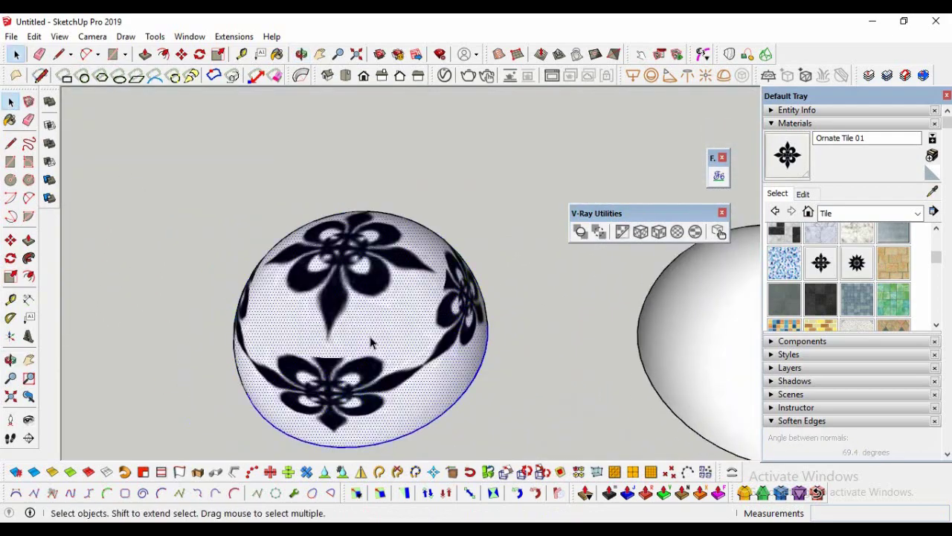
left_click(680, 233)
left_click(161, 334)
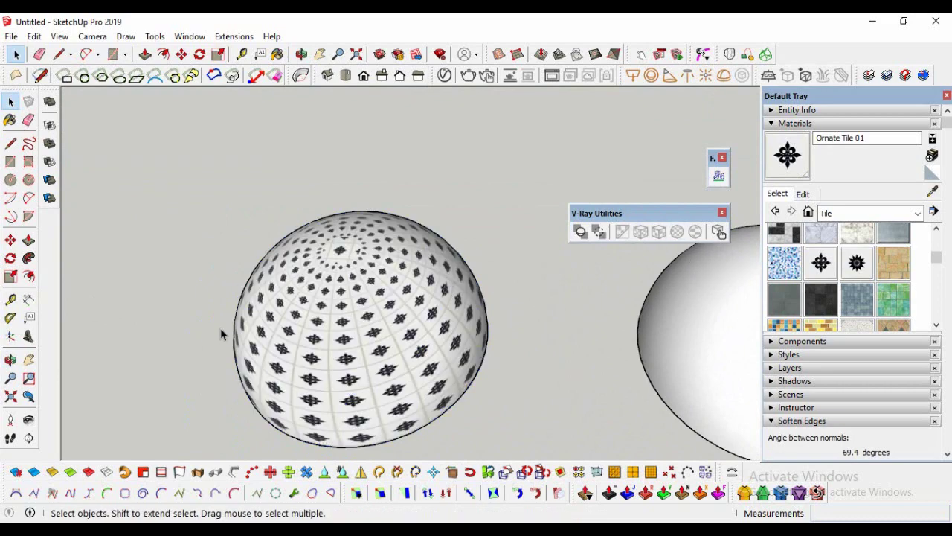
scroll(303, 304, "up", 2)
left_click(10, 359)
left_click_drag(372, 350, 380, 209)
scroll(304, 379, "up", 5)
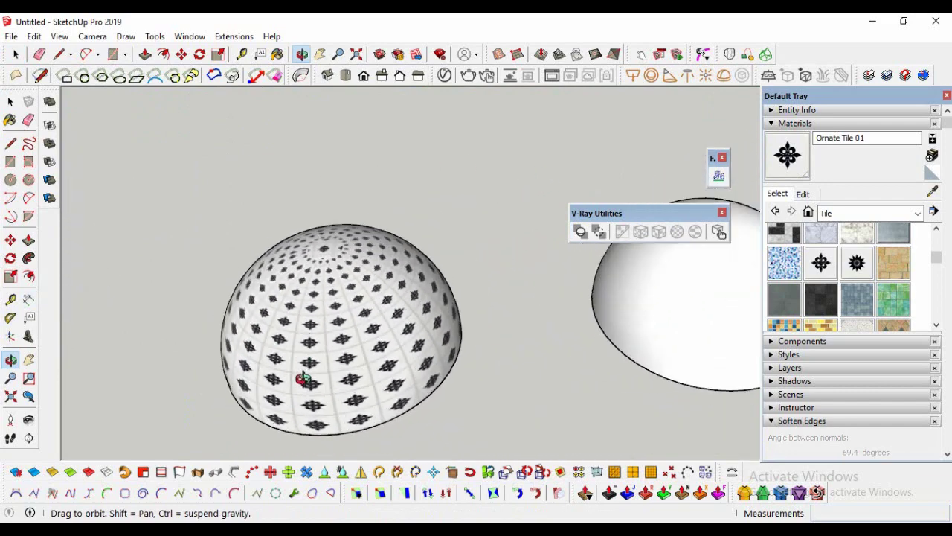
left_click_drag(289, 321, 194, 290)
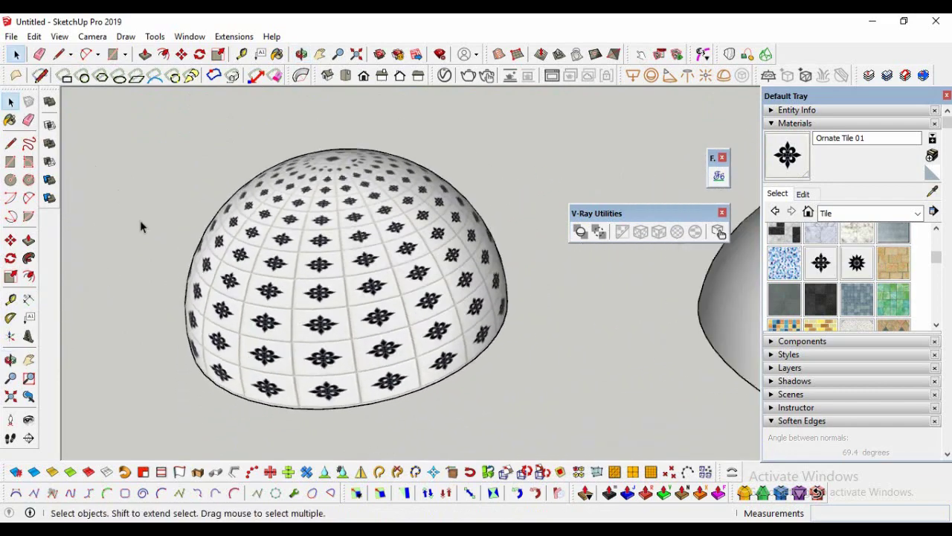
scroll(212, 318, "down", 3)
scroll(287, 293, "up", 2)
Select the whole first dome, apply V-Ray's fitted spherical projection, and inspect the stretched pattern
triple_click(284, 296)
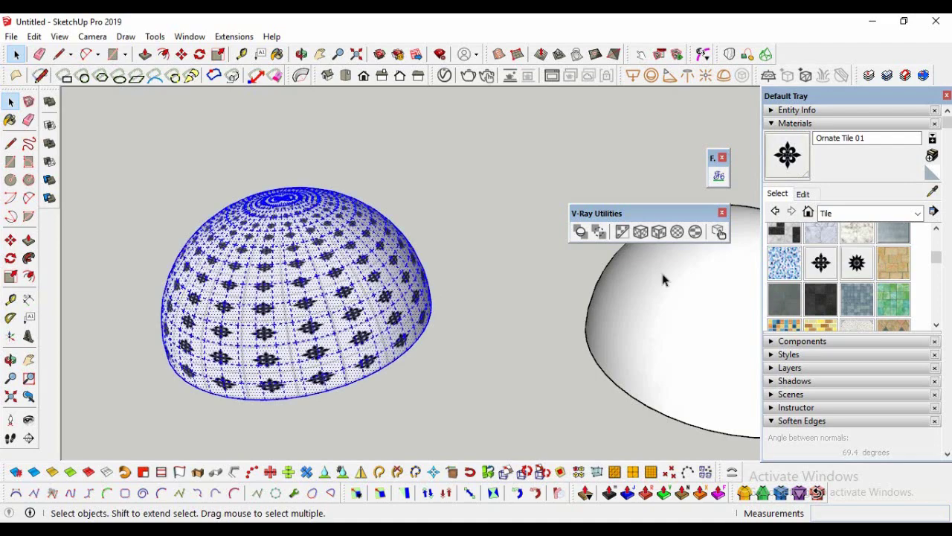
left_click(697, 235)
left_click(393, 400)
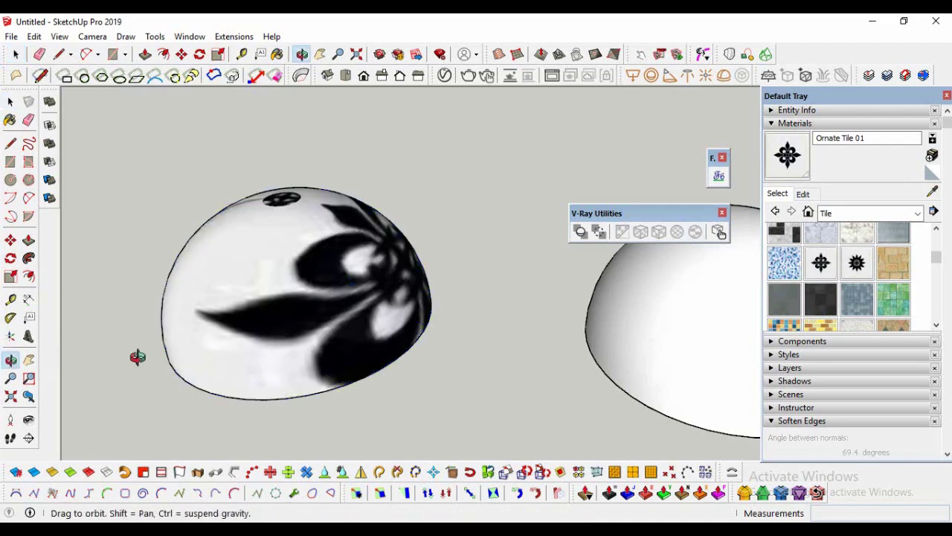
left_click_drag(138, 356, 52, 132)
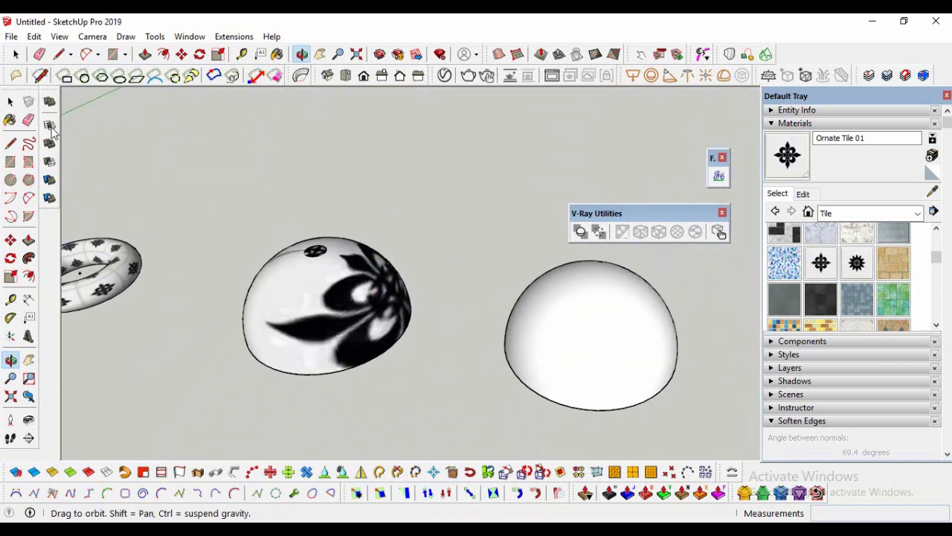
Reselect the whole first dome and reapply V-Ray's spherical projection with texture size independent of object scaling
left_click(322, 314)
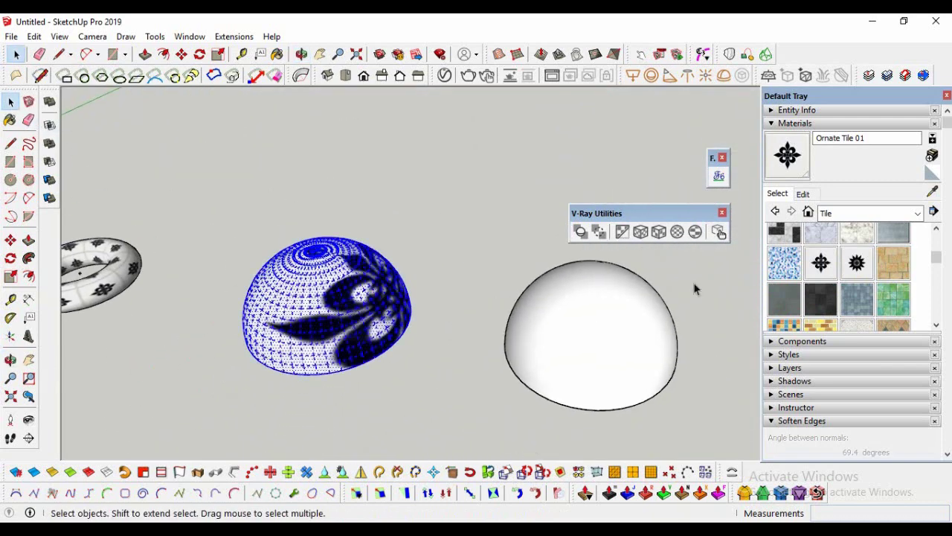
left_click(677, 235)
left_click(440, 410)
scroll(465, 424, "down", 2)
scroll(563, 366, "up", 3)
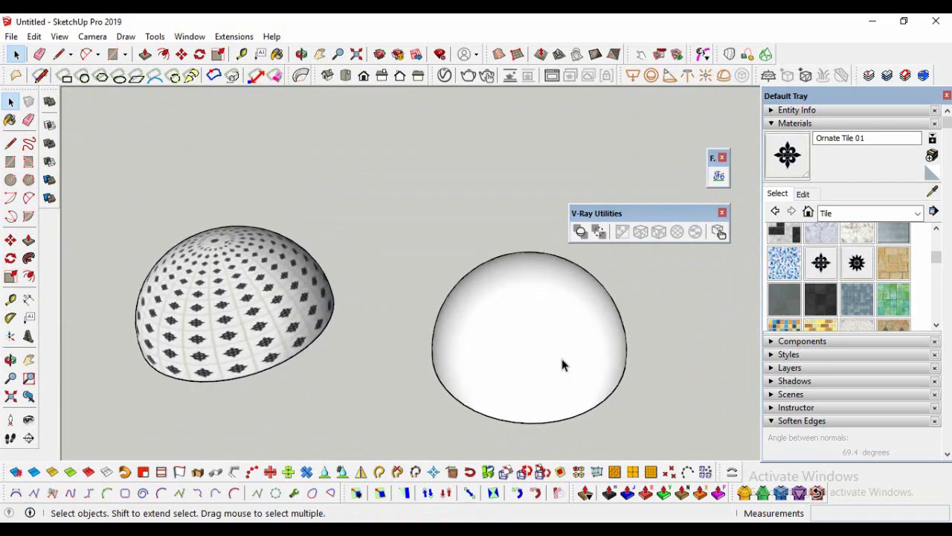
Select the whole second dome, paint it with Ornate Tile 01 in ThruPaint's mesh-based UV mode, and inspect the tiles from several angles
left_click(561, 364)
left_click(718, 177)
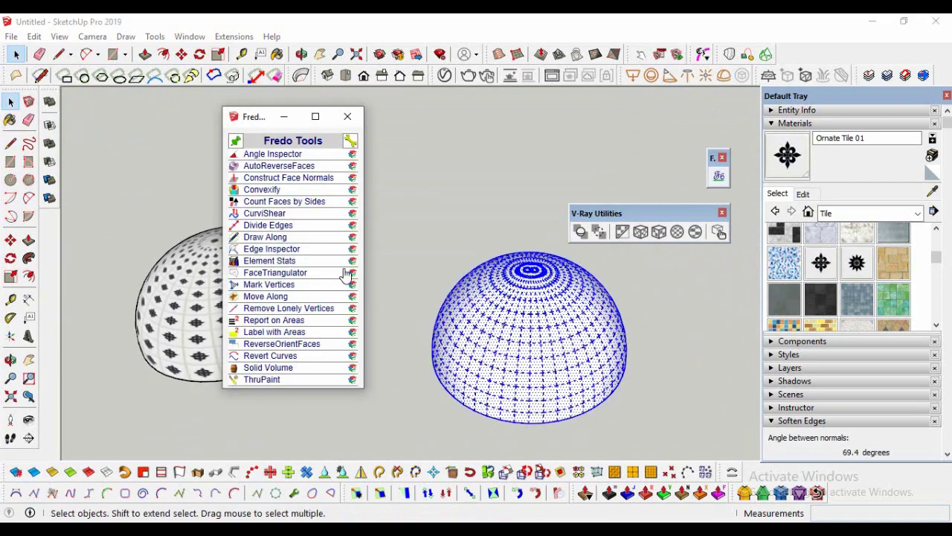
left_click(271, 381)
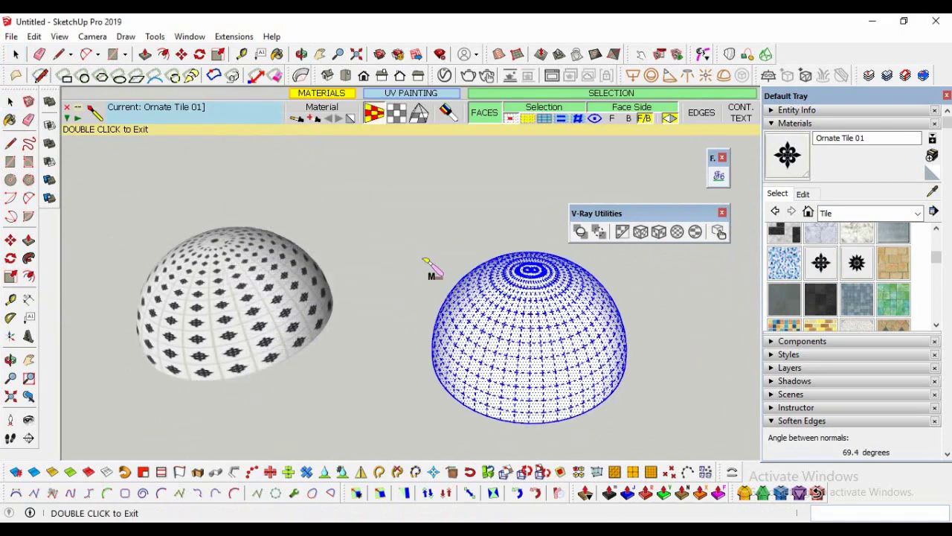
left_click(509, 322)
scroll(563, 313, "up", 2)
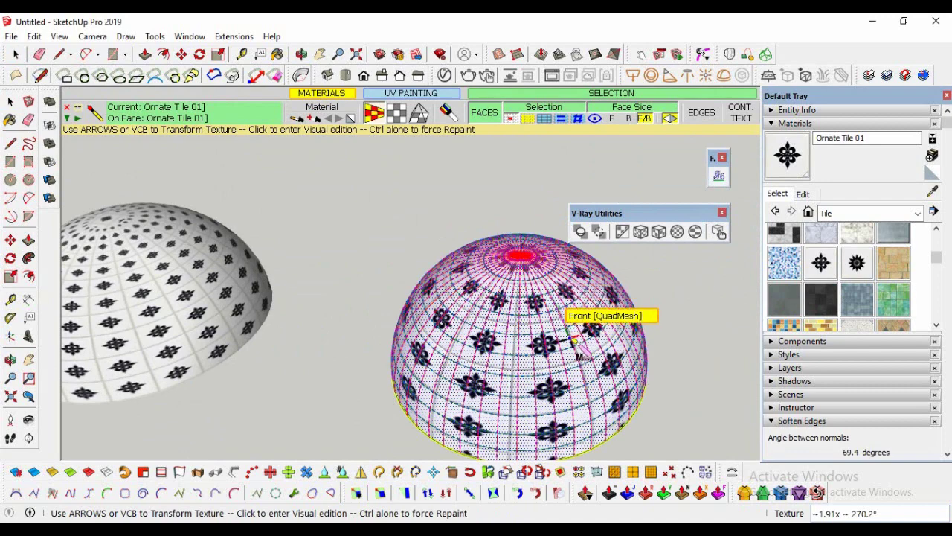
left_click(11, 101)
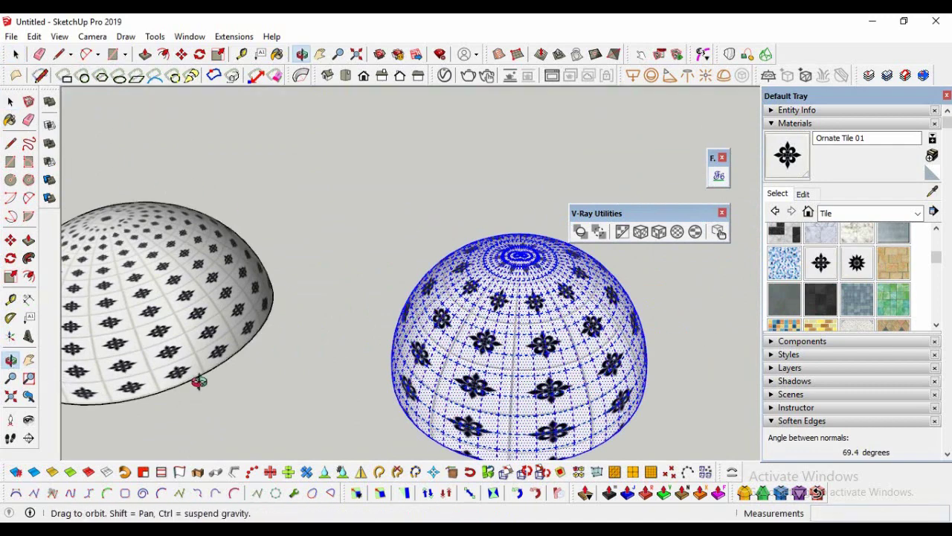
left_click_drag(479, 374, 537, 421)
left_click(10, 101)
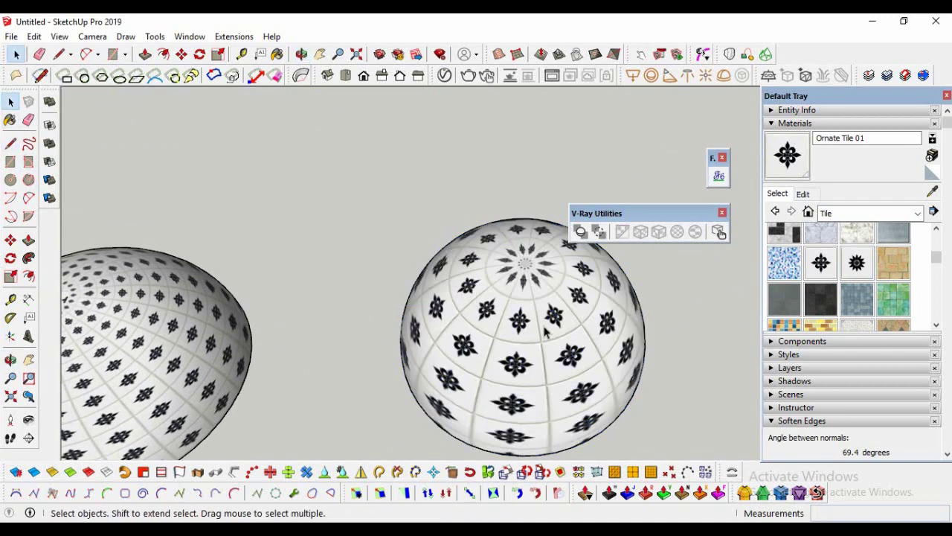
scroll(427, 258, "up", 4)
scroll(428, 260, "down", 2)
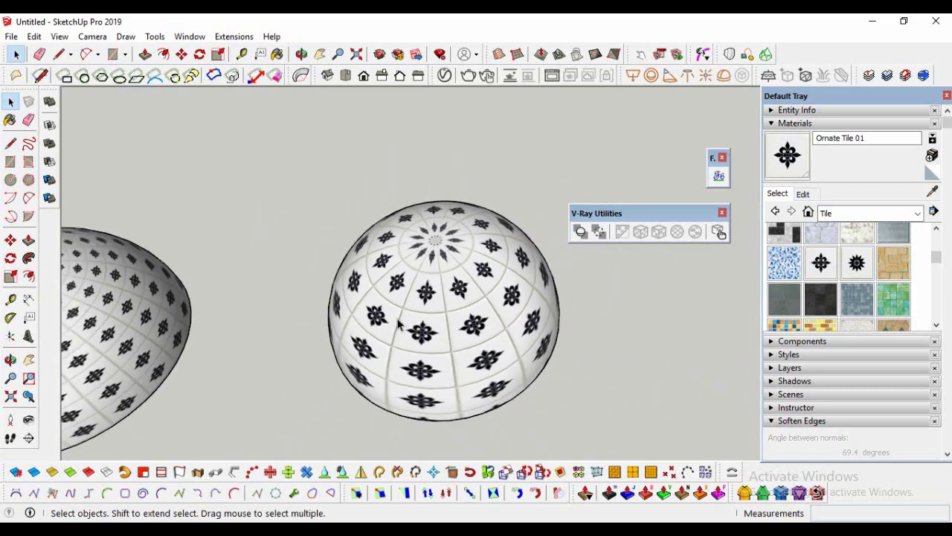
left_click(11, 360)
left_click_drag(513, 319, 498, 363)
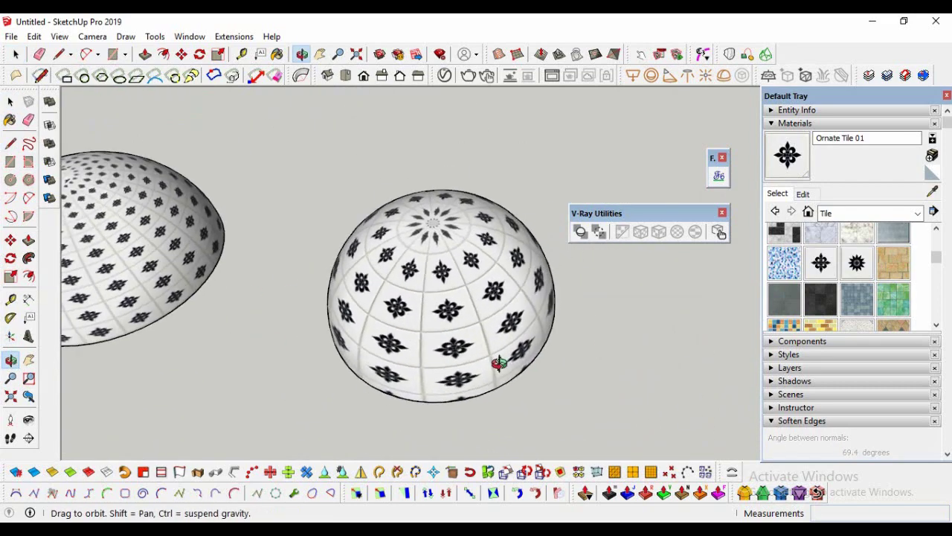
Reselect the whole second dome, try ThruPaint's projected UV mode on it, and visually scale the tiles down
triple_click(449, 296)
left_click(718, 176)
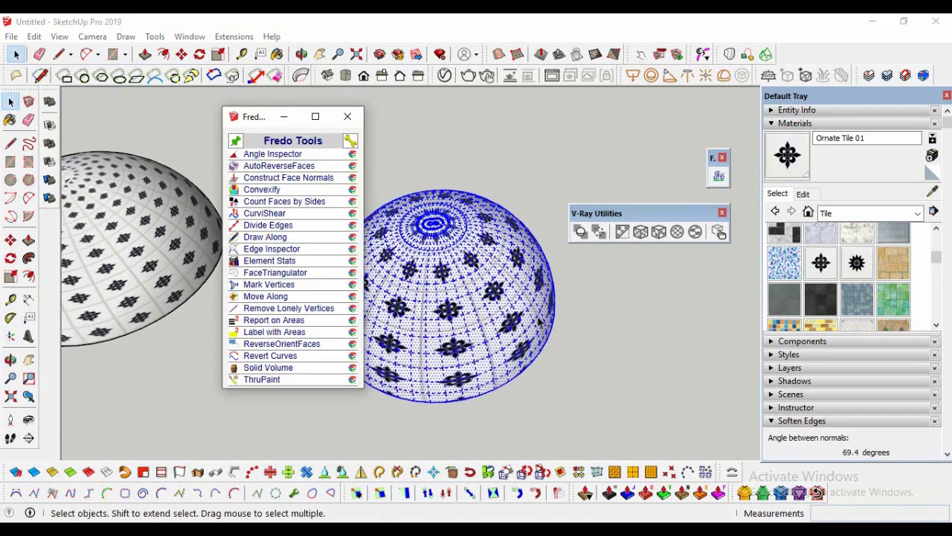
left_click(282, 380)
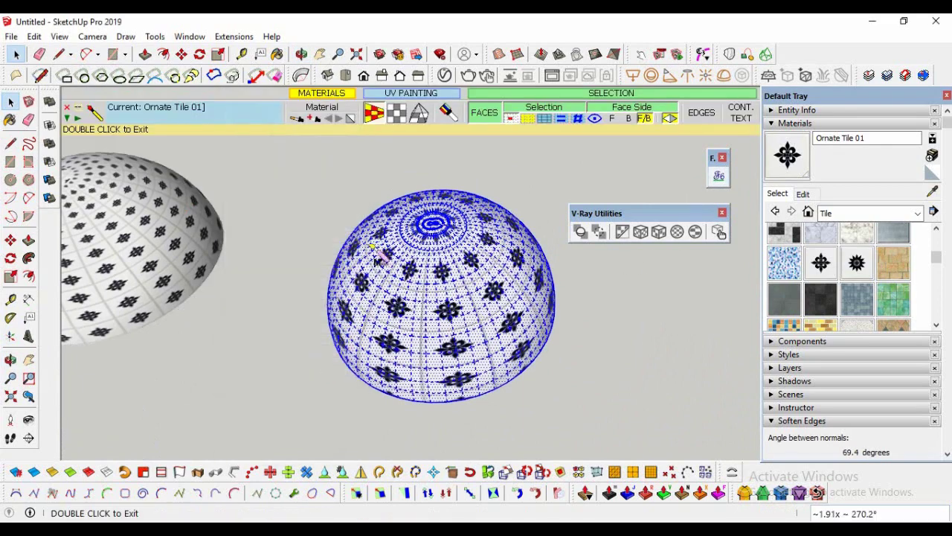
left_click(450, 283)
left_click(419, 112)
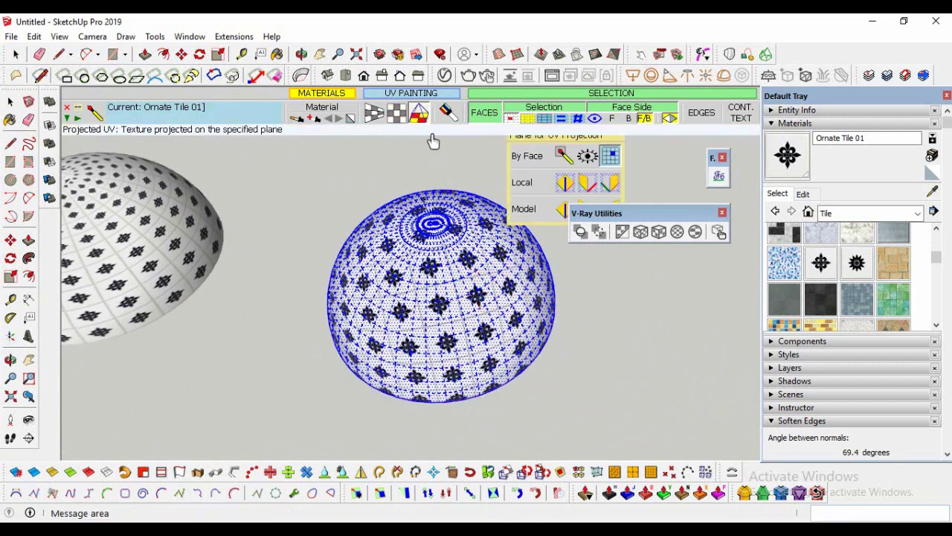
left_click(462, 312)
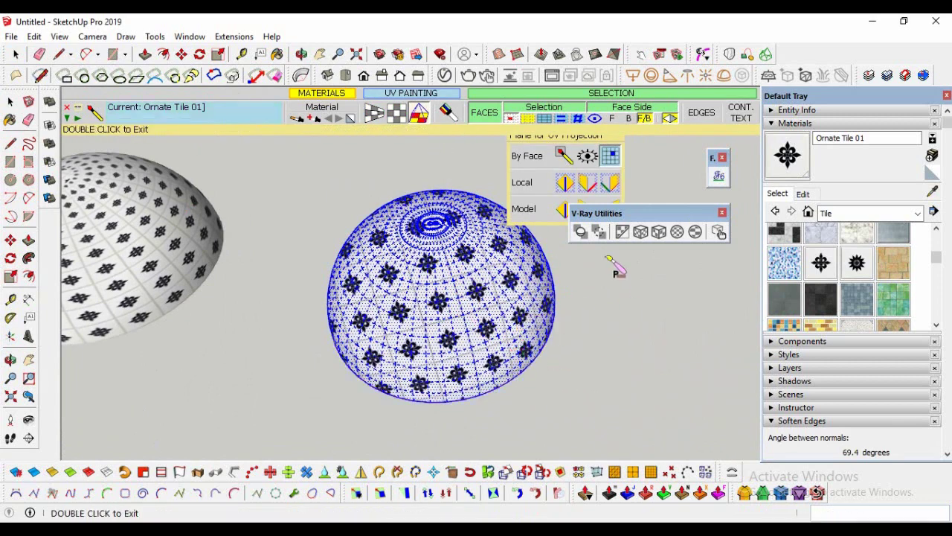
left_click(487, 308)
left_click_drag(488, 311, 474, 334)
left_click(581, 391)
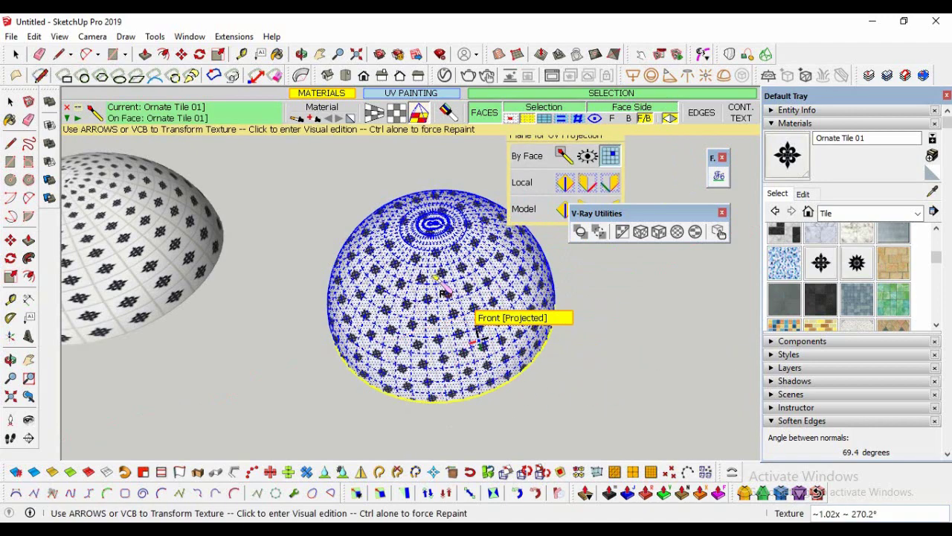
Try natural UV on the second dome, repaint it in mesh-based UV mode with visually reduced tiles, and leave ThruPaint
left_click(396, 112)
left_click(455, 303)
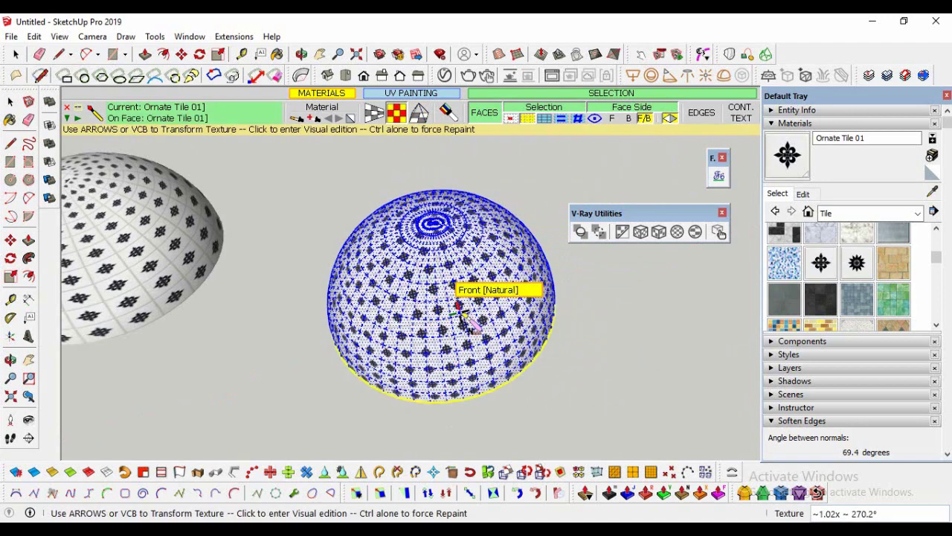
left_click(376, 112)
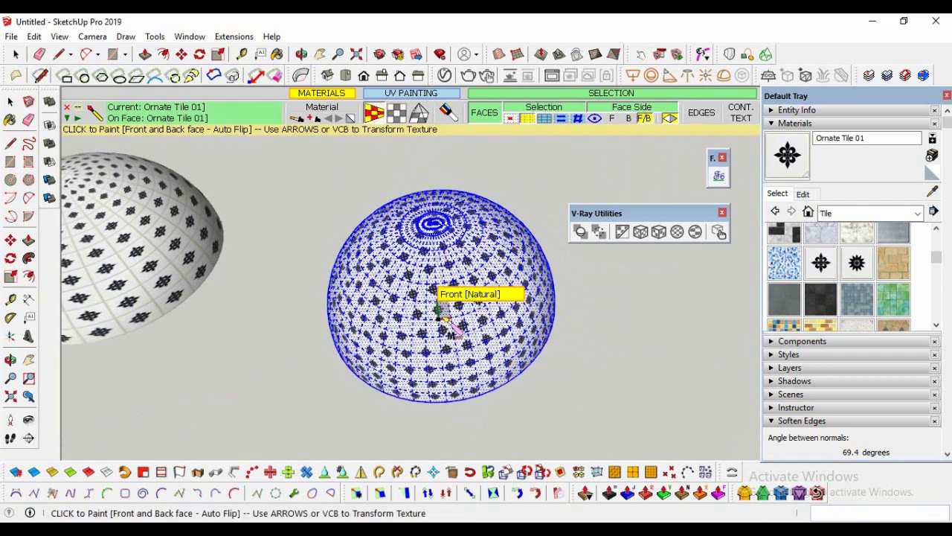
left_click(449, 298)
left_click(482, 321)
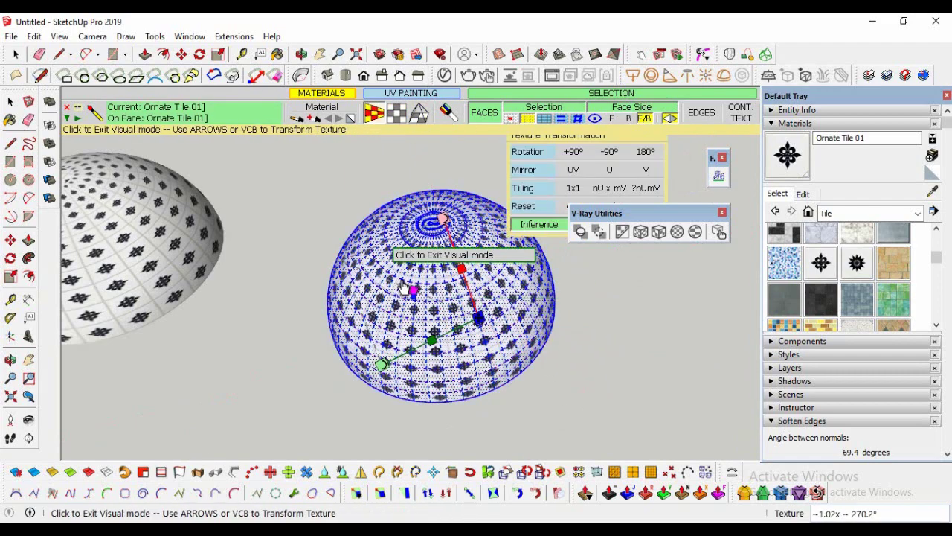
mouse_move(426, 276)
left_mouse_down()
mouse_move(431, 304)
mouse_move(438, 297)
mouse_move(433, 328)
mouse_move(310, 404)
mouse_move(291, 400)
mouse_move(418, 372)
left_mouse_up()
left_click(606, 395)
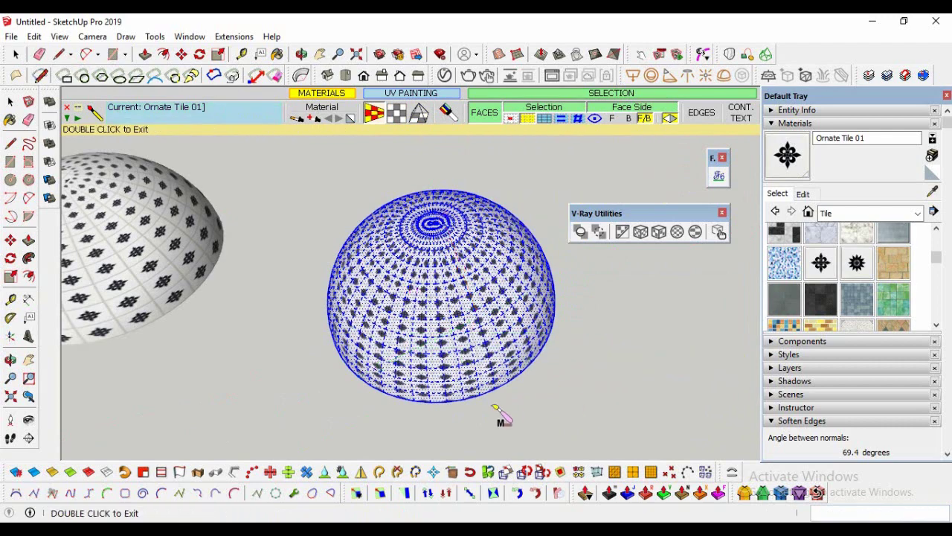
left_click(11, 101)
left_click(287, 298)
scroll(454, 339, "up", 2)
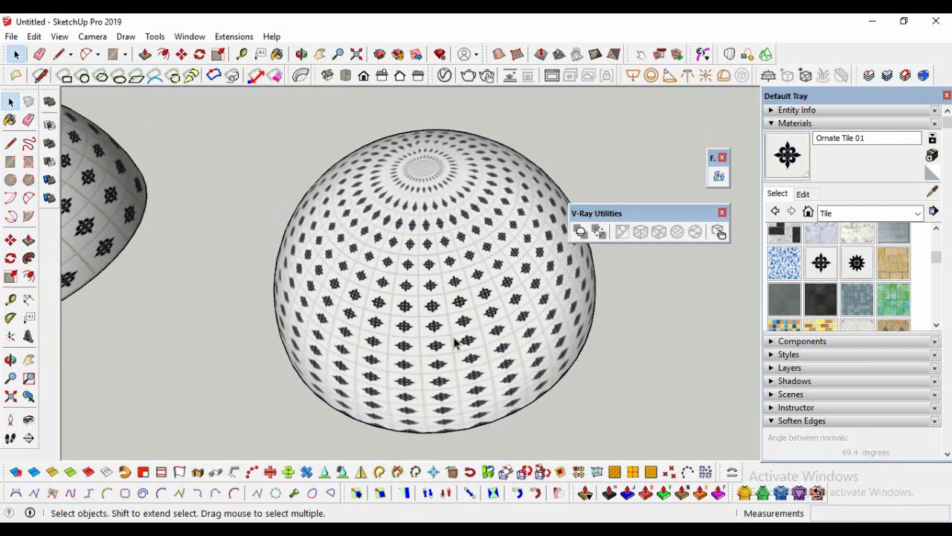
Open the first curved surface's group for editing and paint its face with Ornate Tile 01
scroll(454, 336, "down", 5)
scroll(549, 288, "down", 5)
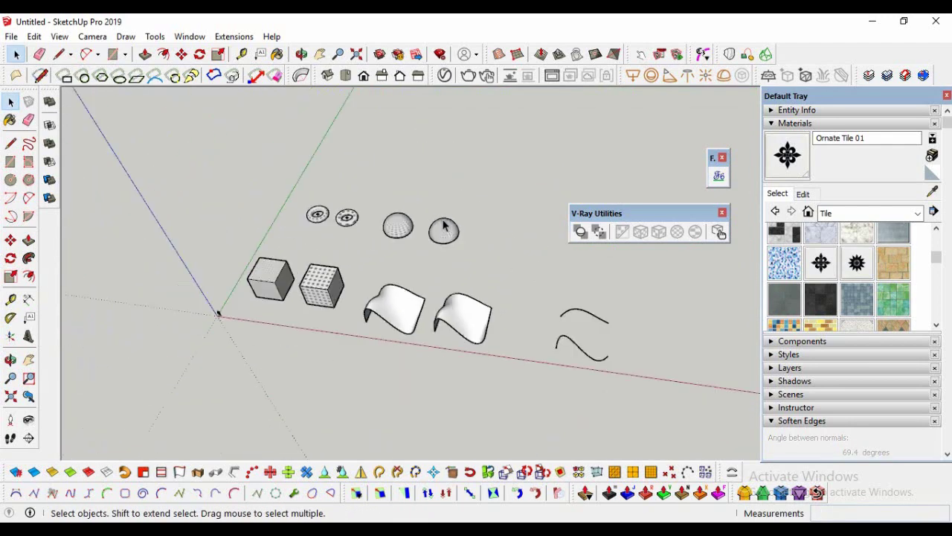
scroll(534, 314, "up", 6)
scroll(257, 345, "down", 2)
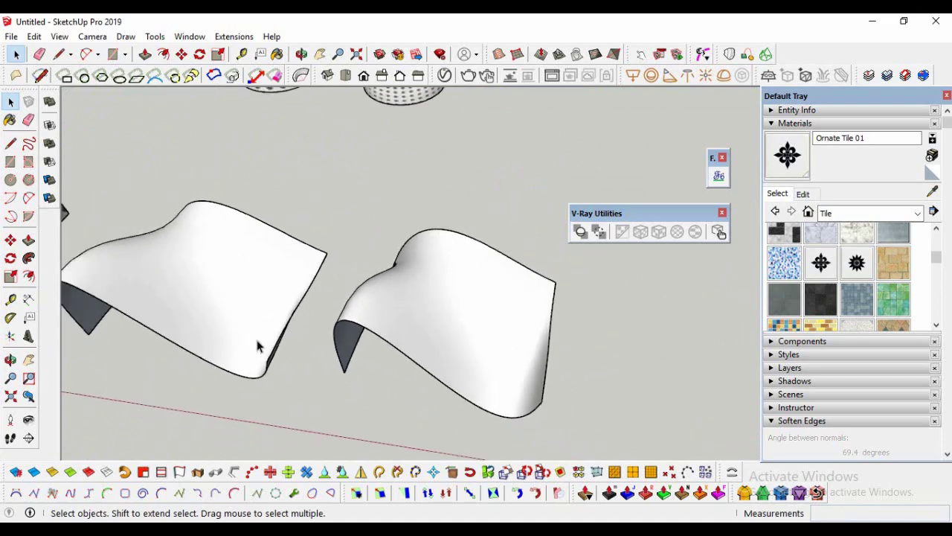
left_click(10, 360)
left_click_drag(329, 357, 409, 407)
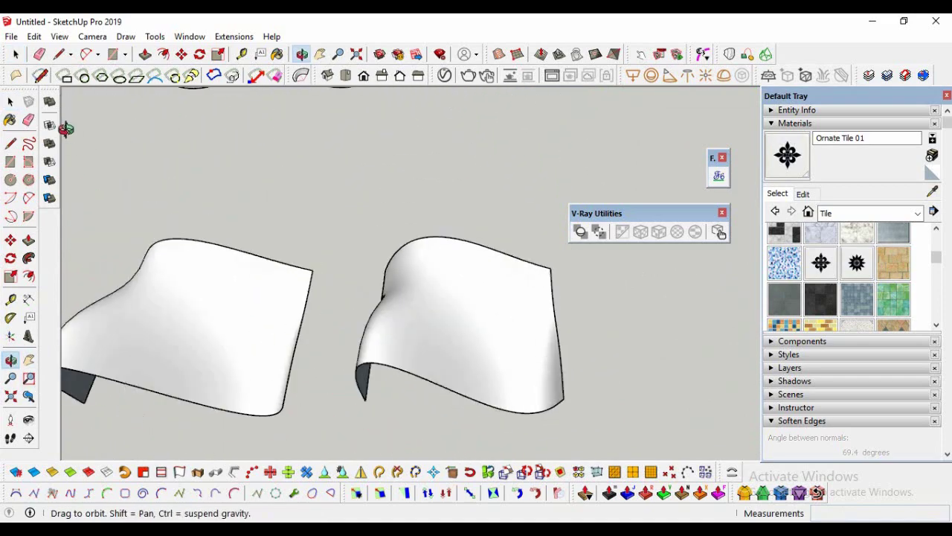
scroll(411, 286, "down", 1)
left_click(270, 355)
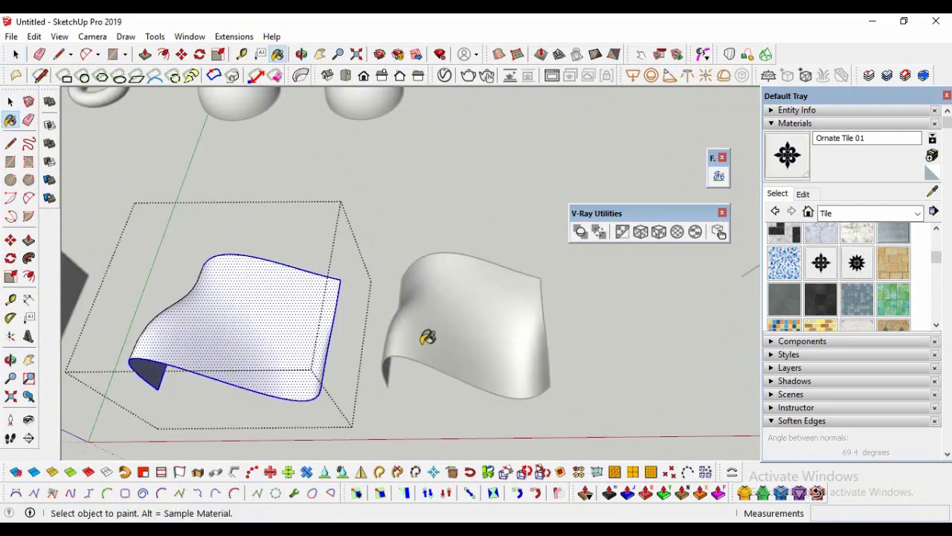
left_click(316, 355)
scroll(133, 347, "up", 4)
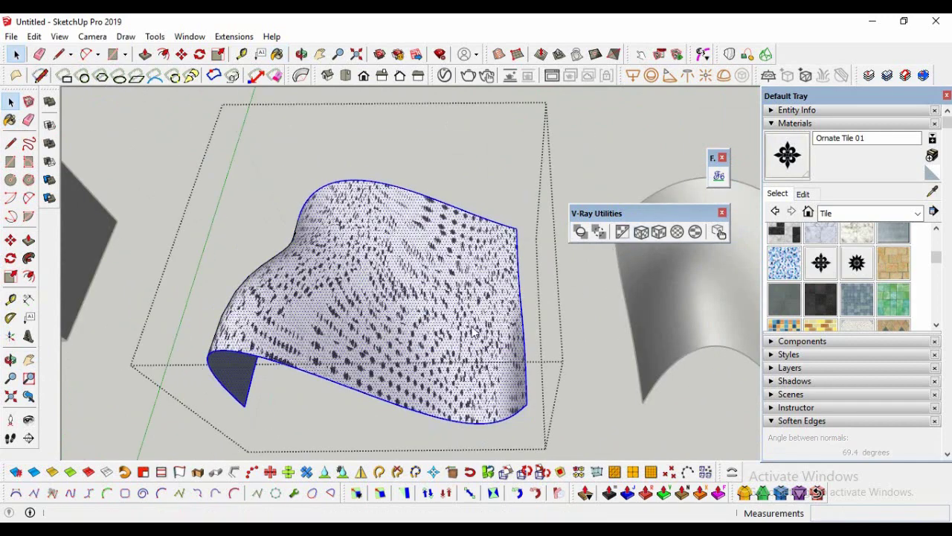
Try V-Ray's tri-planar projection on the first curved surface, with independent texture size and then fitted, and inspect the seams
scroll(287, 331, "up", 4)
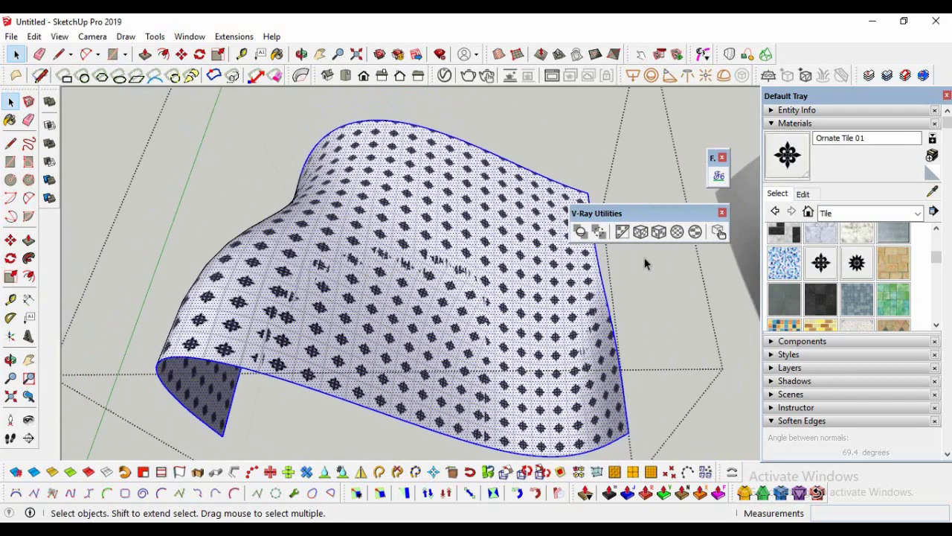
left_click(664, 235)
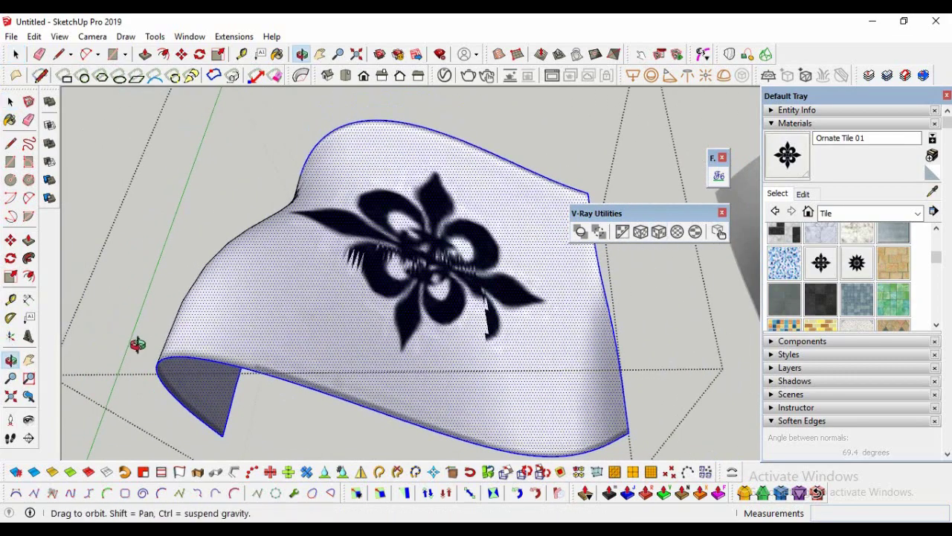
left_click_drag(138, 344, 313, 277)
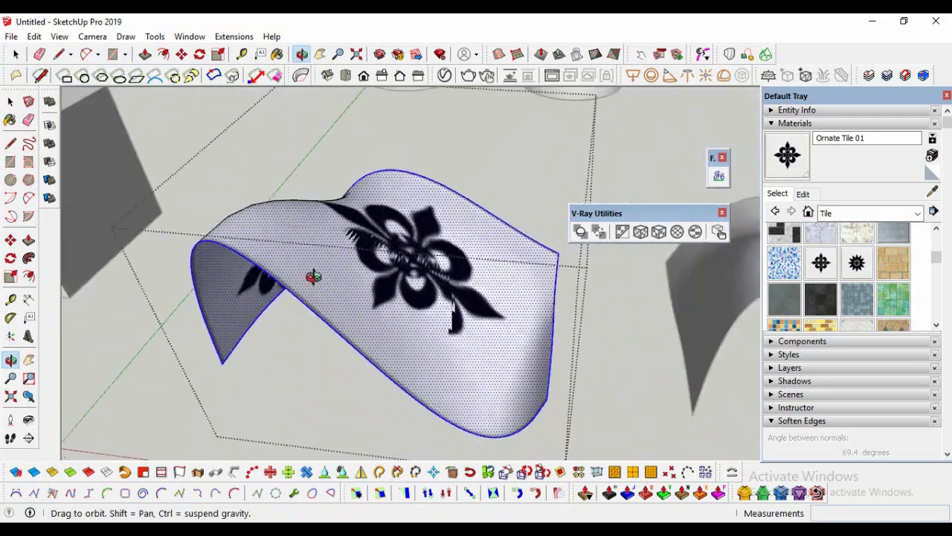
middle_click_drag(313, 277, 334, 270)
Apply V-Ray's spherical projection with texture size independent of object scaling to the first curved surface
left_click(678, 233)
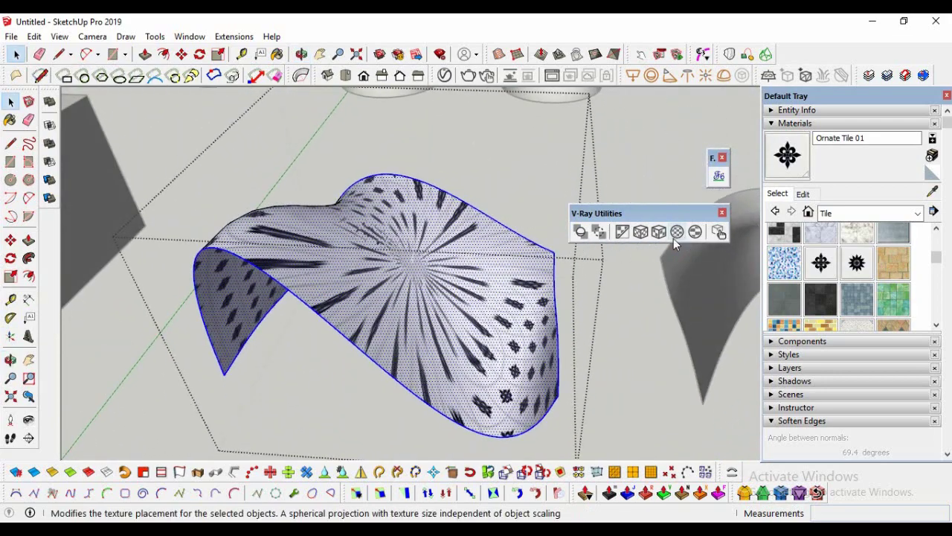
Try V-Ray's spherical projection scaled to the object's bounding box on the first curved surface
left_click(11, 360)
left_click_drag(223, 328, 632, 296)
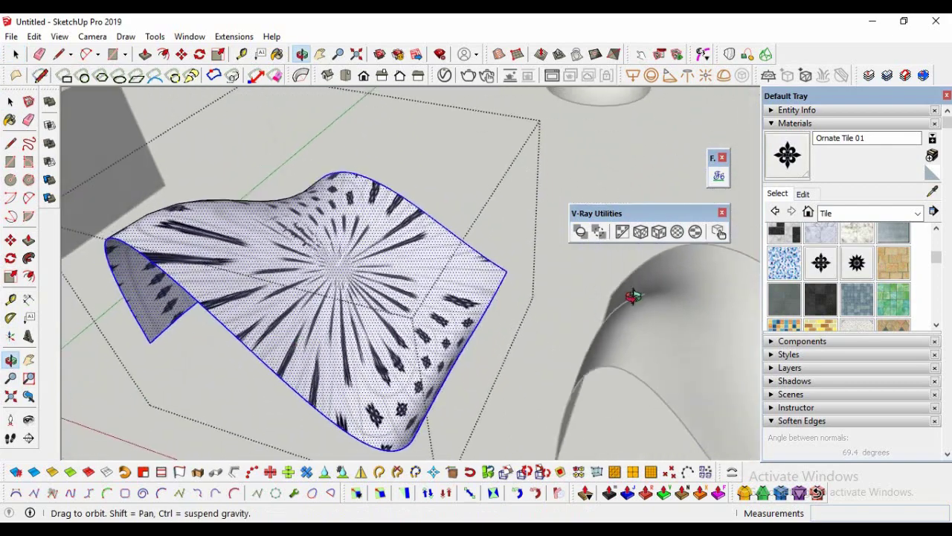
left_click(696, 231)
key("space")
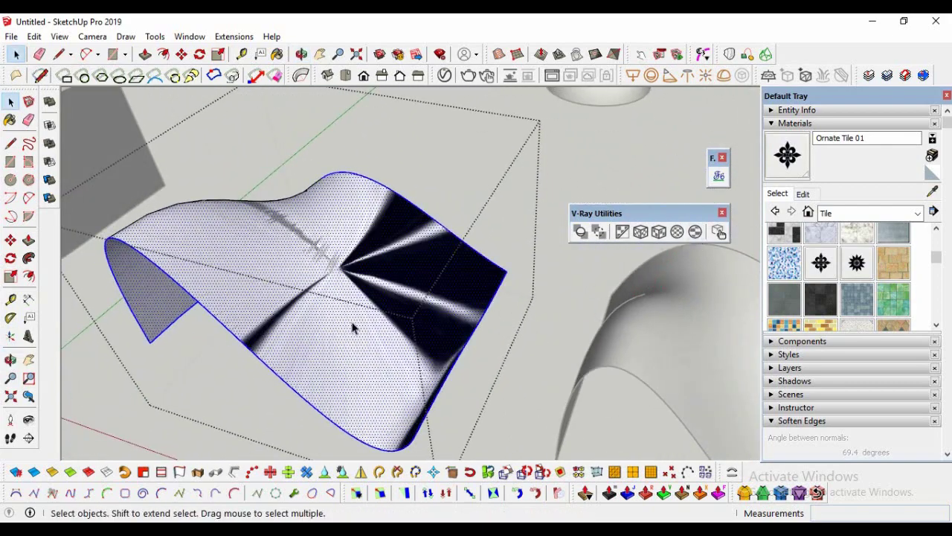
Apply V-Ray's tri-planar projection with texture size independent of object scaling to the first curved surface and close its group
left_click(641, 233)
scroll(246, 300, "down", 5)
left_click(632, 315)
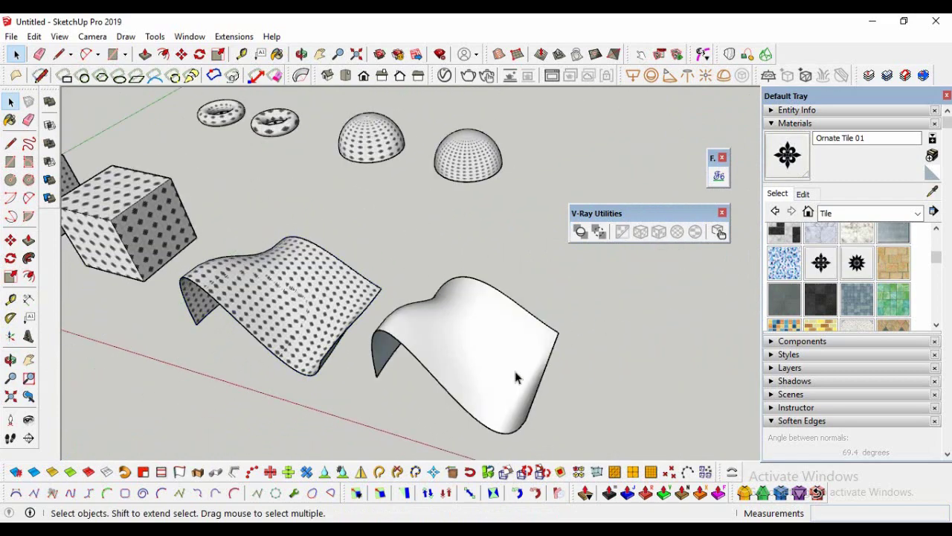
Open the second curved surface's group for editing and paint its face with Ornate Tile 01
scroll(517, 378, "up", 2)
left_click(476, 362)
double_click(505, 351)
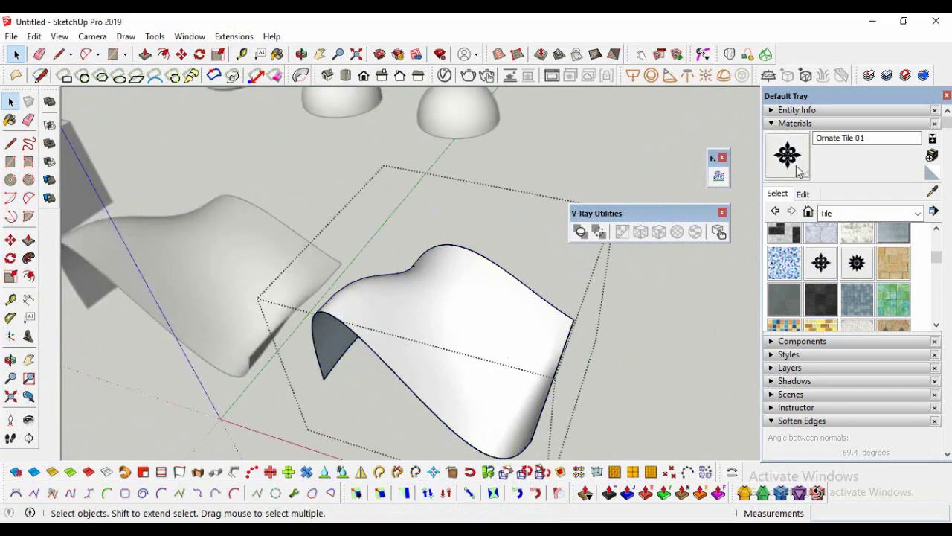
left_click(788, 156)
left_click(514, 355)
mouse_move(452, 383)
middle_mouse_down()
mouse_move(468, 272)
mouse_move(467, 355)
middle_mouse_up()
left_click(9, 101)
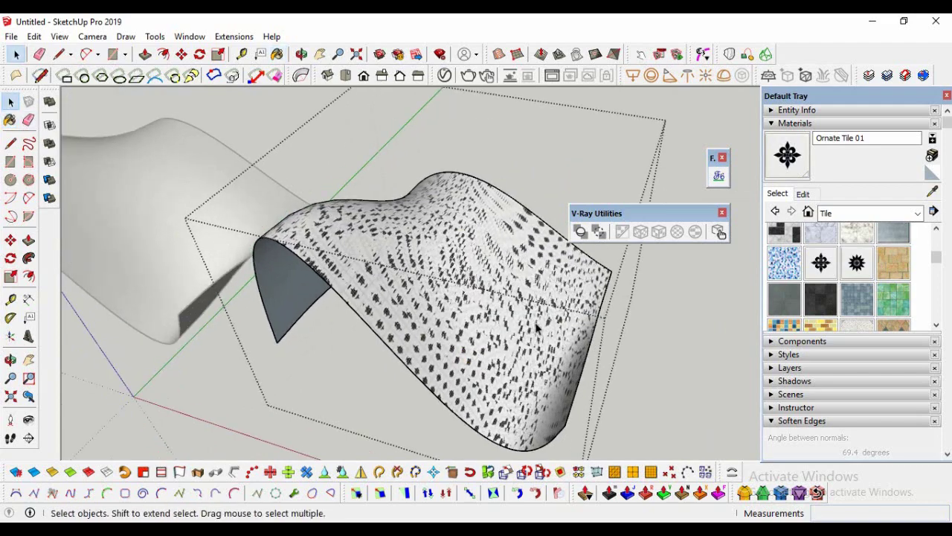
Try ThruPaint's mesh-based UV mode with Ornate Tile 01 on the second curved surface and inspect the tiling
left_click(494, 328)
left_click(717, 176)
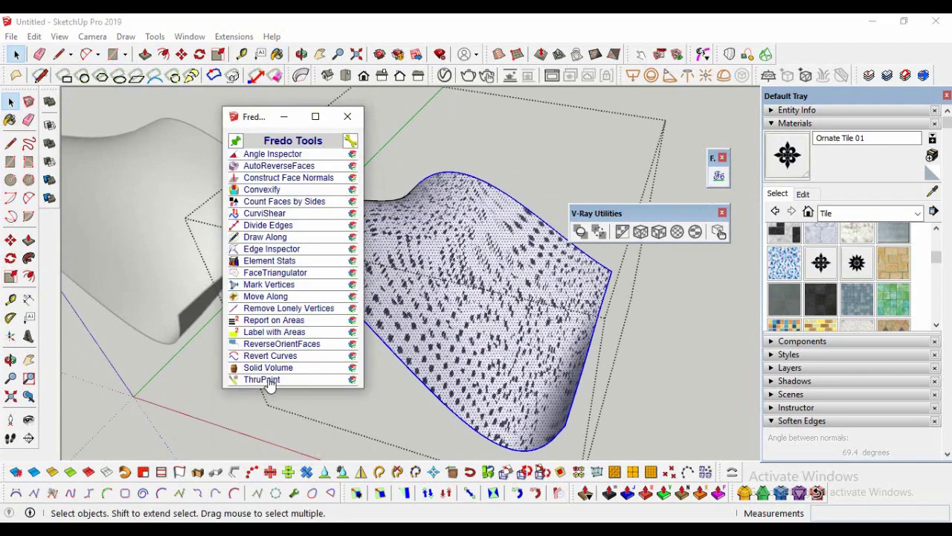
left_click(271, 379)
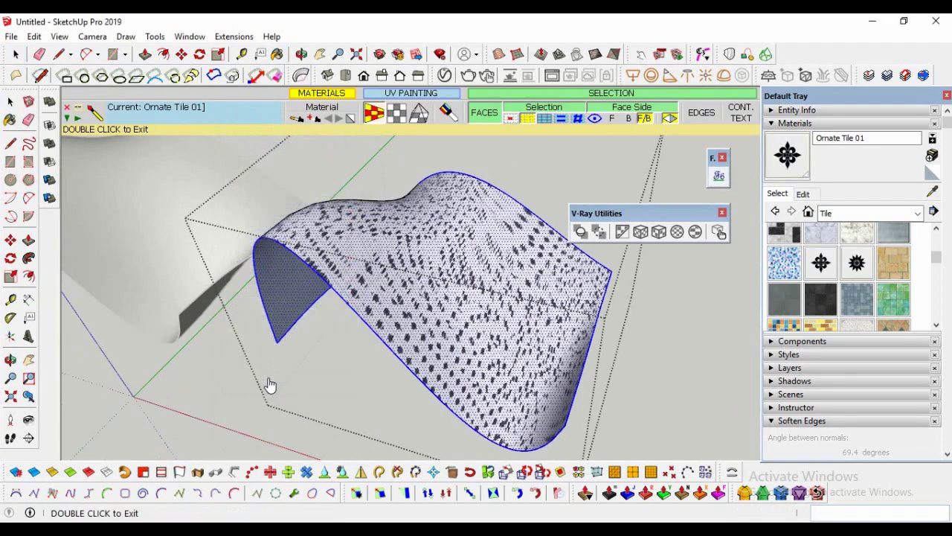
left_click(446, 298)
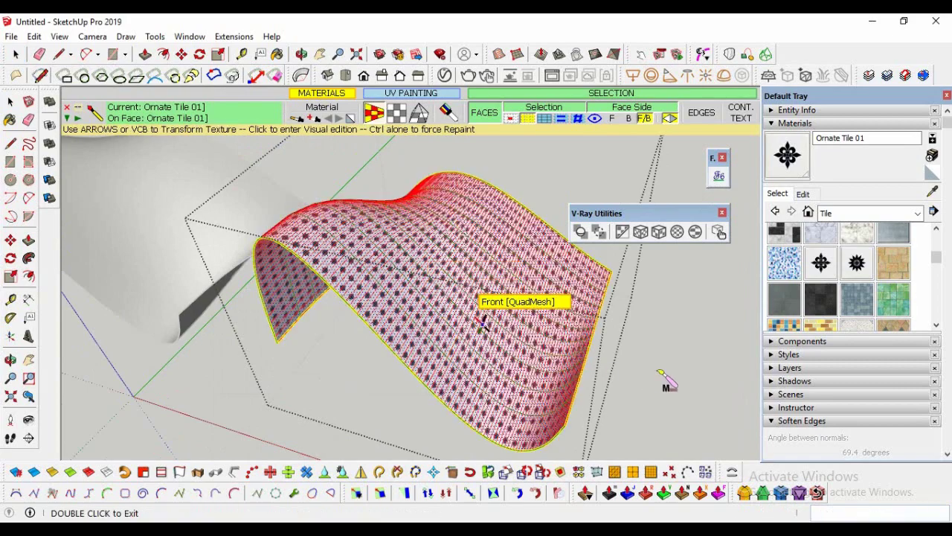
left_click(11, 360)
mouse_move(416, 343)
left_mouse_down()
mouse_move(769, 293)
mouse_move(236, 291)
mouse_move(430, 358)
mouse_move(531, 282)
mouse_move(472, 295)
mouse_move(601, 432)
mouse_move(384, 311)
mouse_move(521, 270)
mouse_move(367, 320)
left_mouse_up()
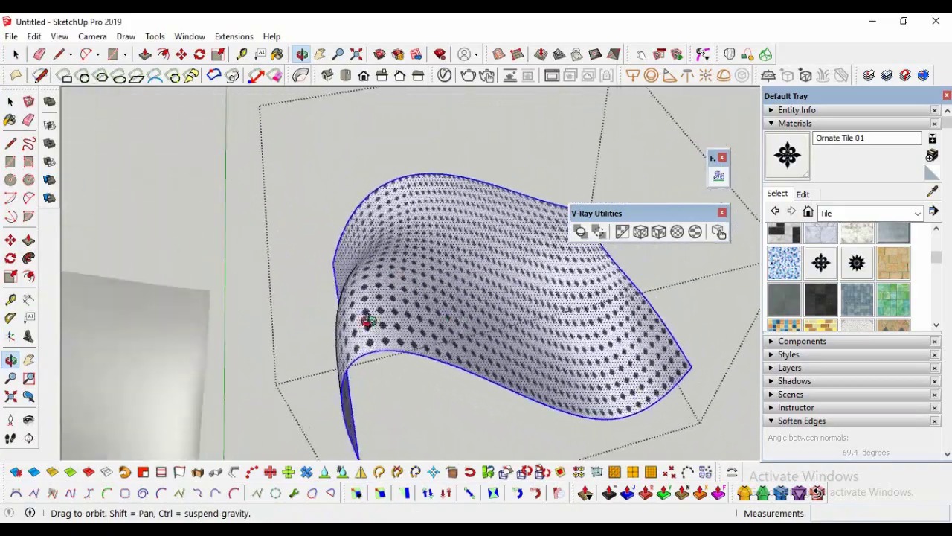
left_click(10, 103)
Try ThruPaint's natural UV mode on the second curved surface and inspect the tile pattern up close
left_click(719, 175)
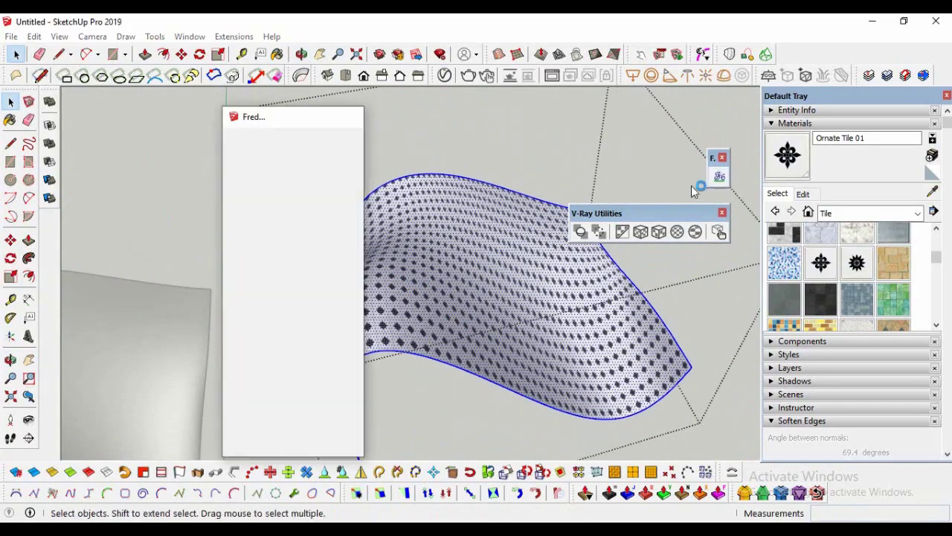
left_click(256, 376)
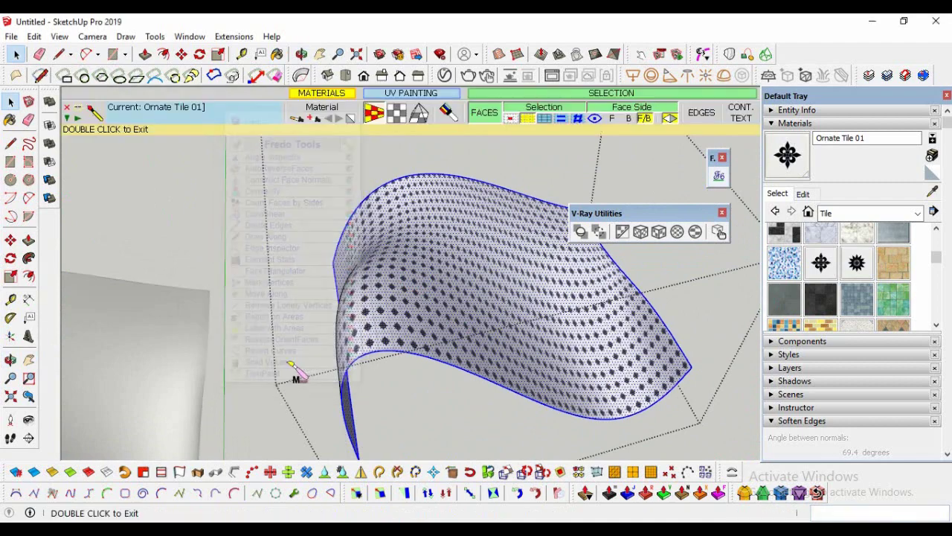
left_click(397, 112)
left_click(470, 281)
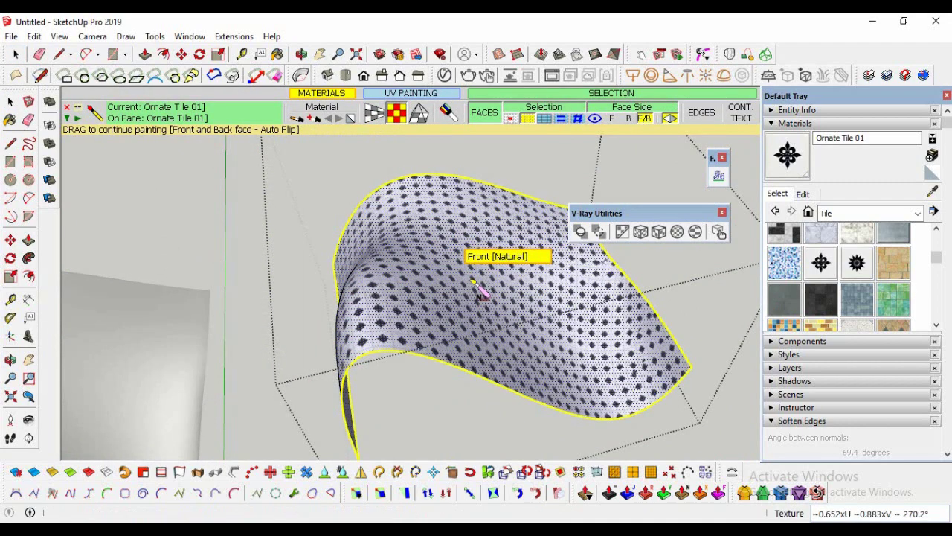
left_click(10, 359)
left_click_drag(276, 344, 320, 275)
scroll(500, 283, "up", 6)
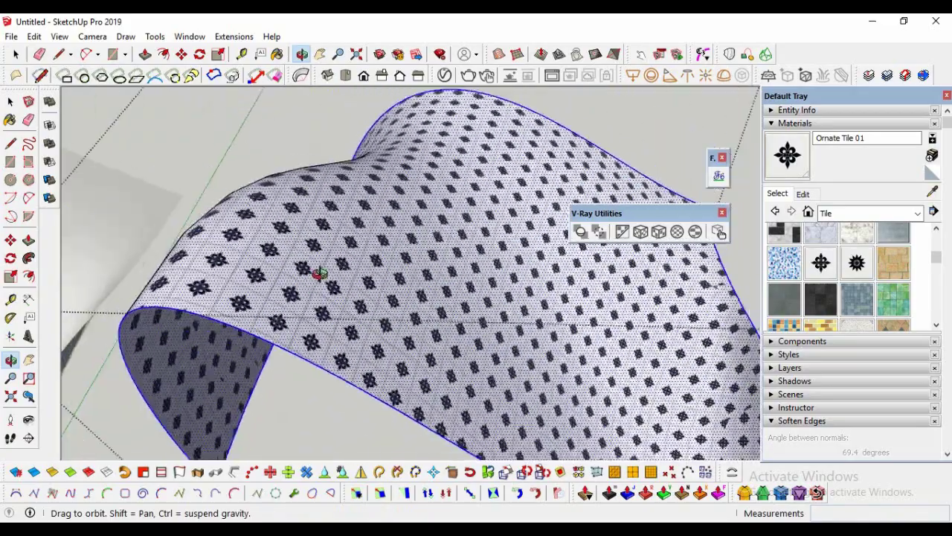
scroll(391, 298, "down", 4)
left_click_drag(392, 298, 483, 293)
key("space")
Try ThruPaint's projected UV mode on the second curved surface and check the texture for stretching
left_click(719, 175)
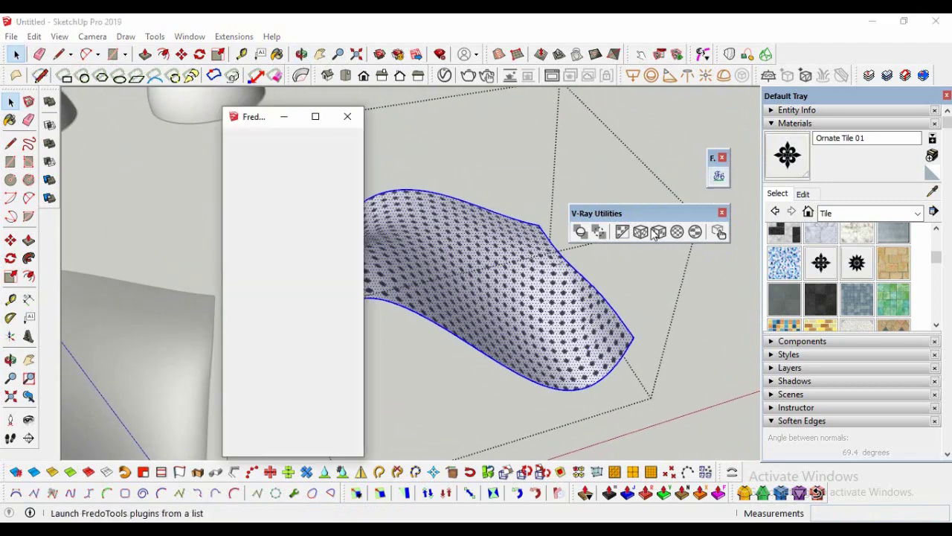
left_click(281, 380)
left_click(419, 112)
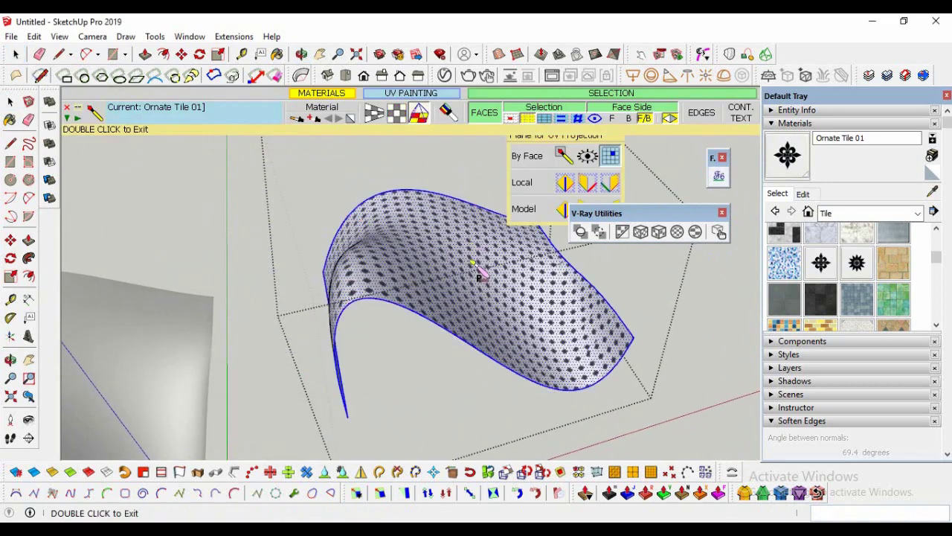
left_click(461, 278)
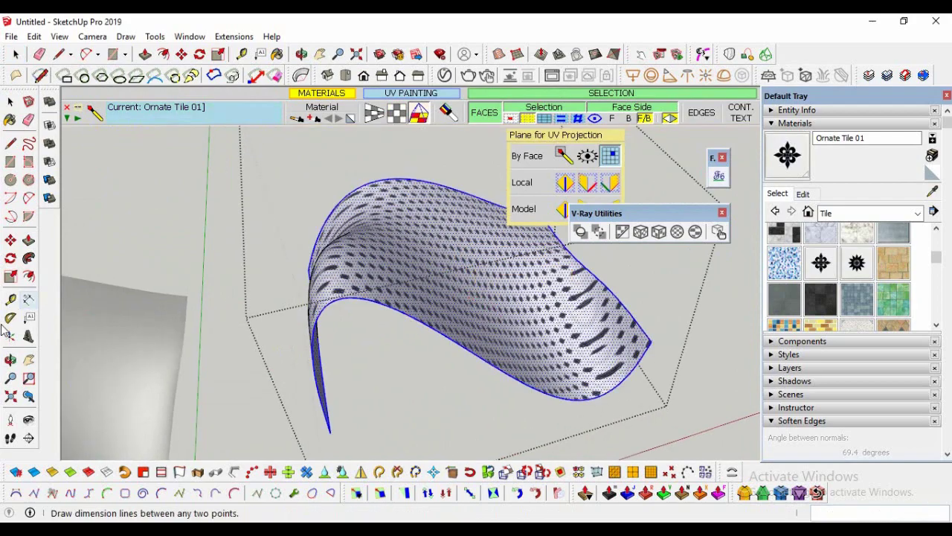
left_click(11, 359)
left_click_drag(335, 298, 278, 342)
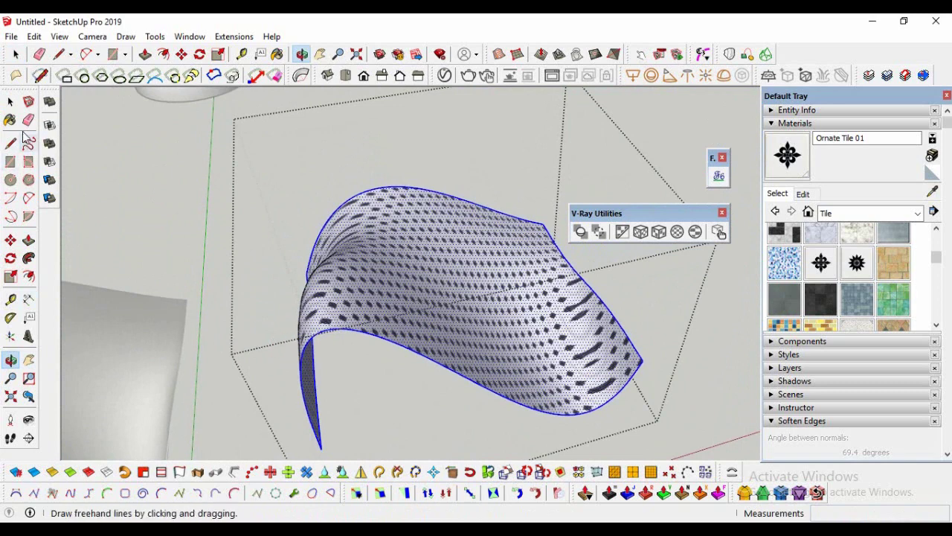
left_click(14, 104)
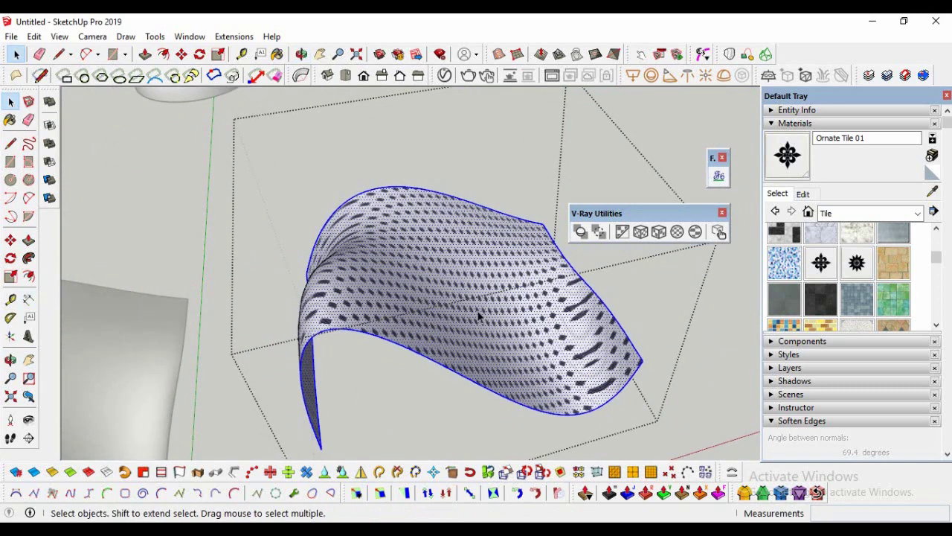
Repaint the second curved surface in ThruPaint's mesh-based UV mode and enter visual texture editing
left_click(720, 179)
left_click(262, 379)
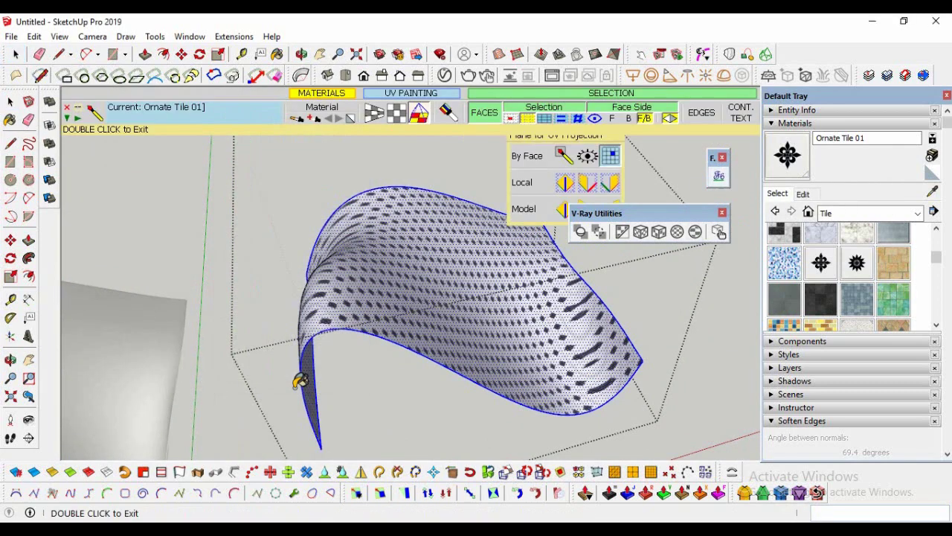
left_click(372, 116)
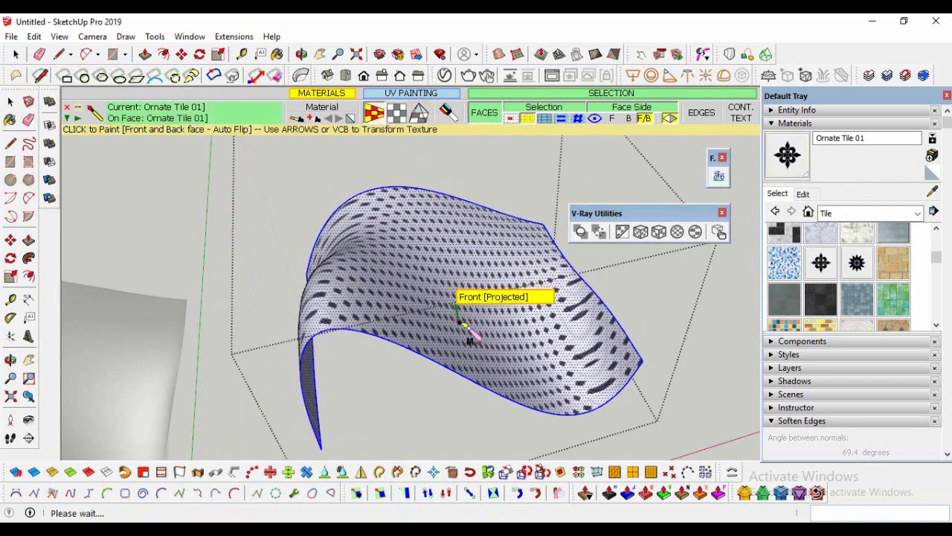
left_click(463, 324)
left_click(463, 325)
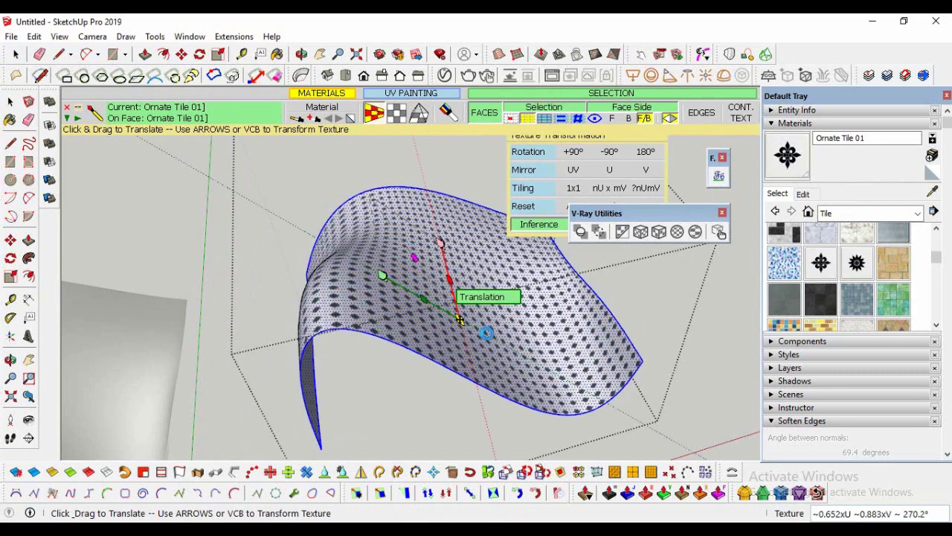
Stretch the second curved surface's texture to about 1.32 in V and rotate it to about 309.3°
left_click_drag(429, 311, 408, 323)
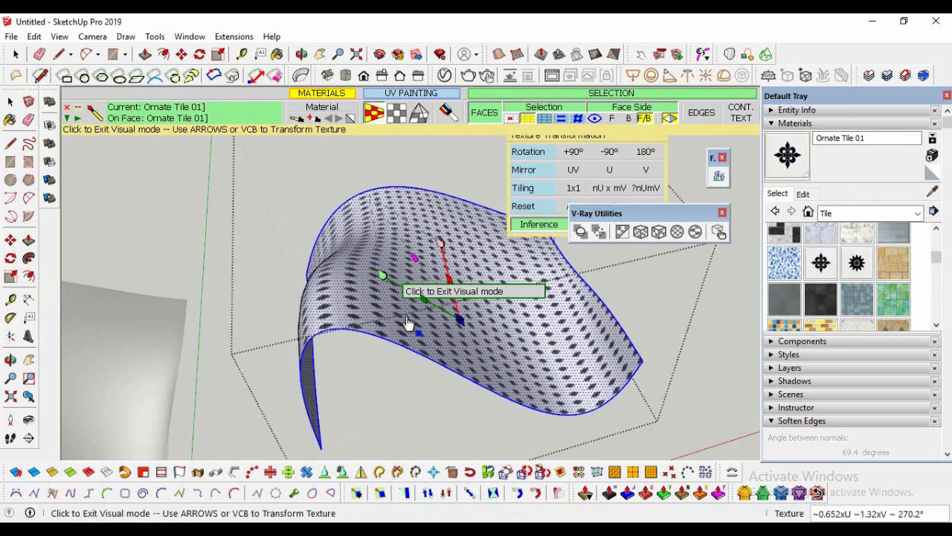
mouse_move(383, 280)
left_mouse_down()
mouse_move(390, 258)
mouse_move(413, 245)
mouse_move(395, 279)
left_mouse_up()
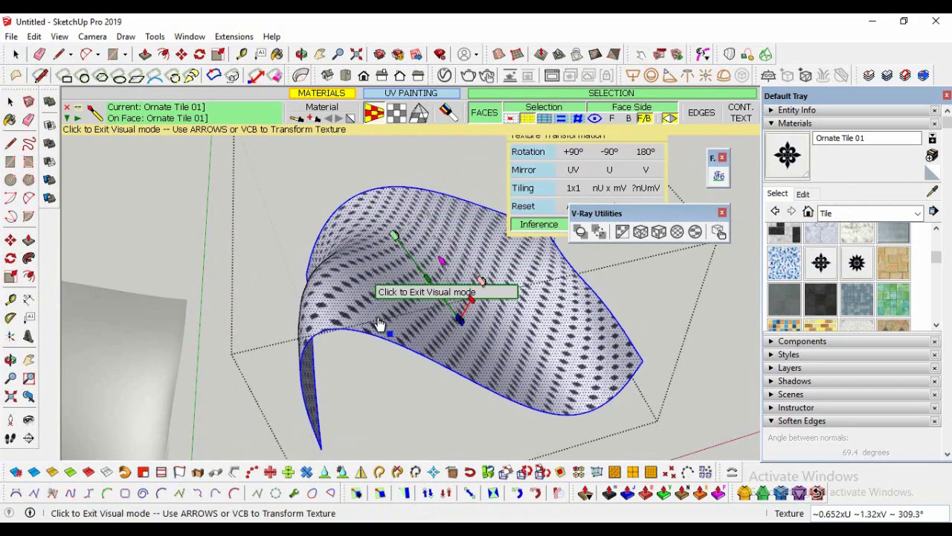
left_click(10, 360)
left_click_drag(298, 316, 470, 326)
middle_click_drag(424, 334, 424, 334)
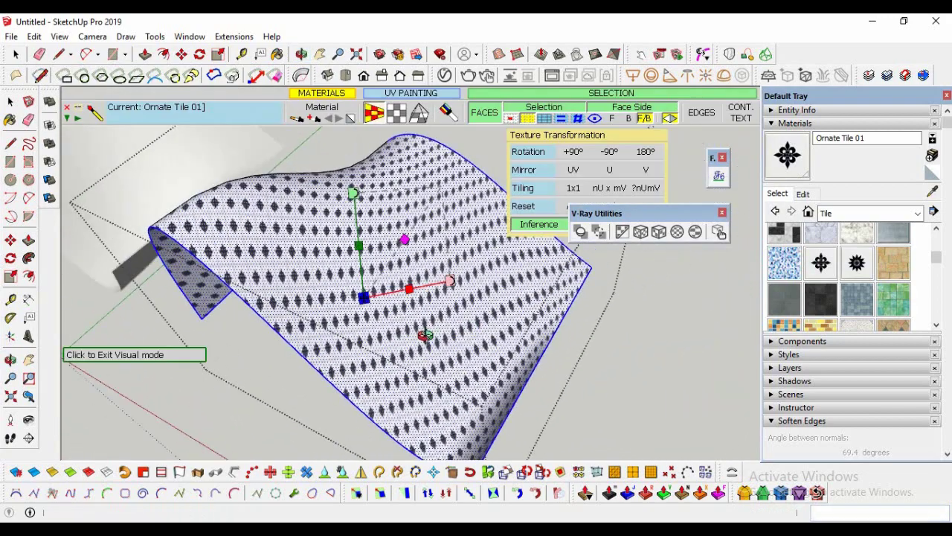
Enlarge the texture proportionally to about 1.59 in U and 3.21 in V, rotate it along the surface, and close the group
mouse_move(404, 250)
left_mouse_down()
mouse_move(441, 191)
mouse_move(404, 239)
left_mouse_up()
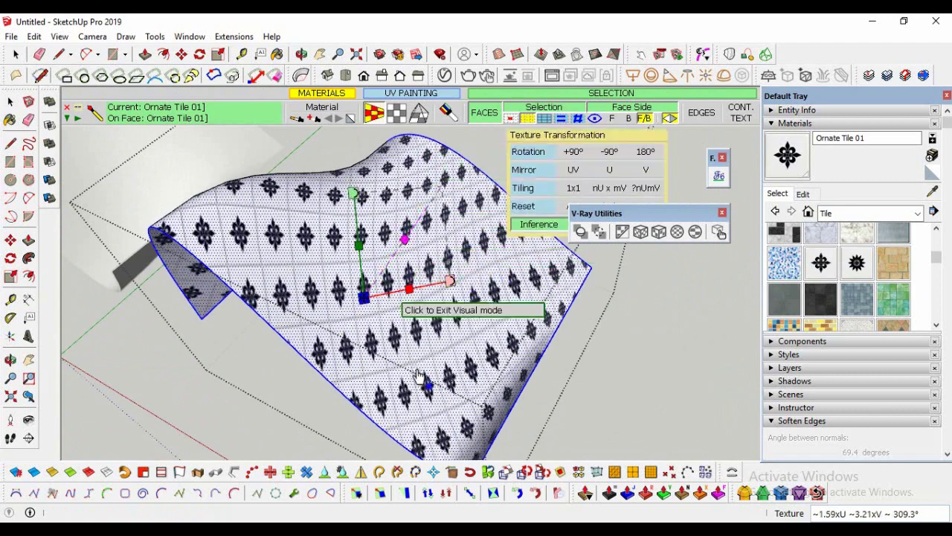
left_click_drag(452, 291, 415, 365)
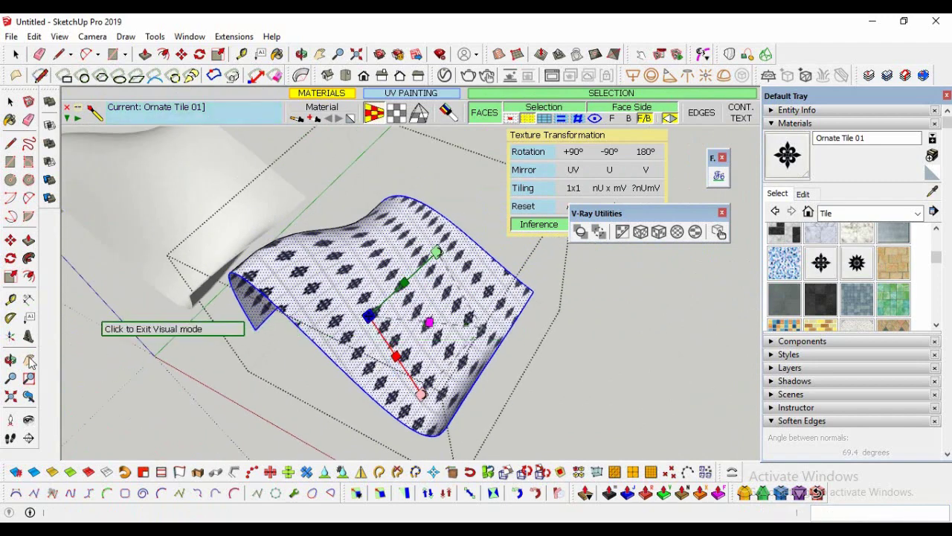
left_click(11, 360)
left_click_drag(378, 263, 413, 318)
left_click(9, 101)
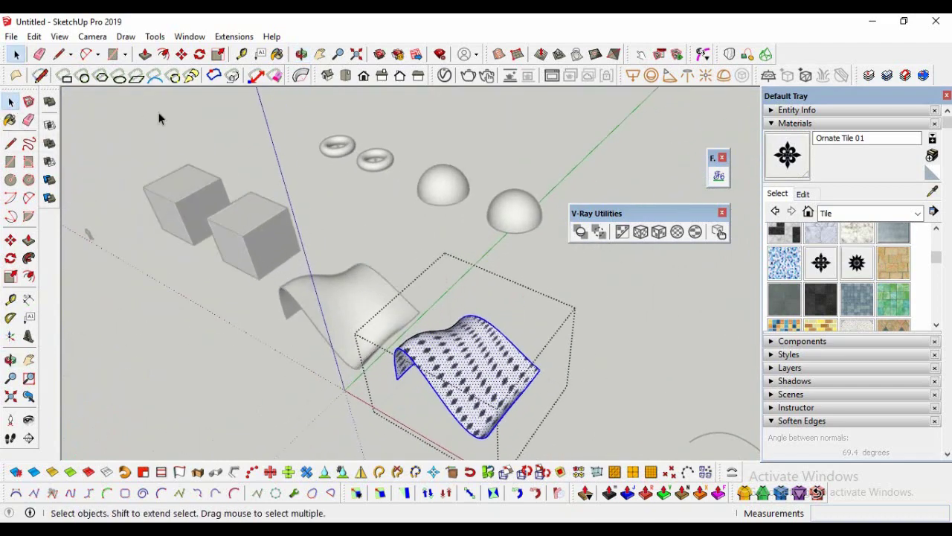
left_click(339, 250)
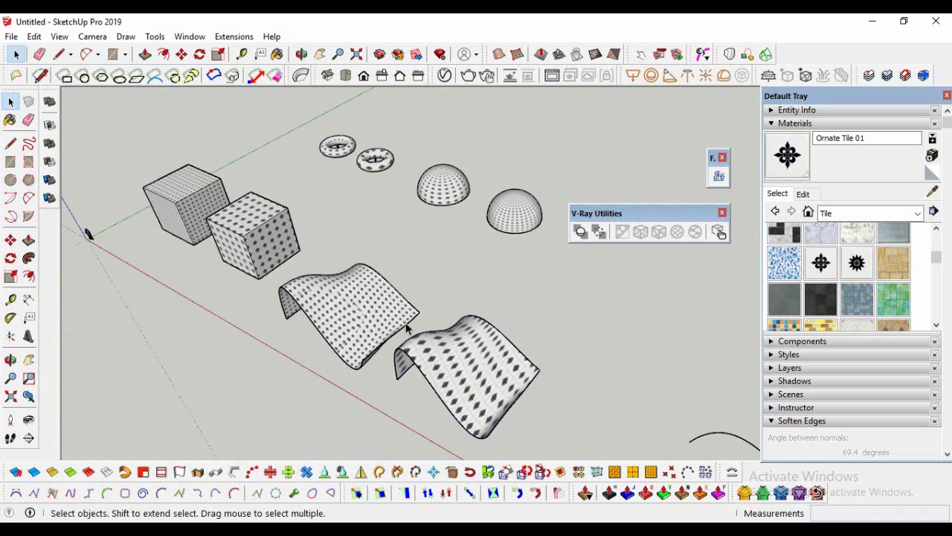
Move the floating V-Ray Utilities toolbar clear of the textured domes
scroll(406, 328, "up", 5)
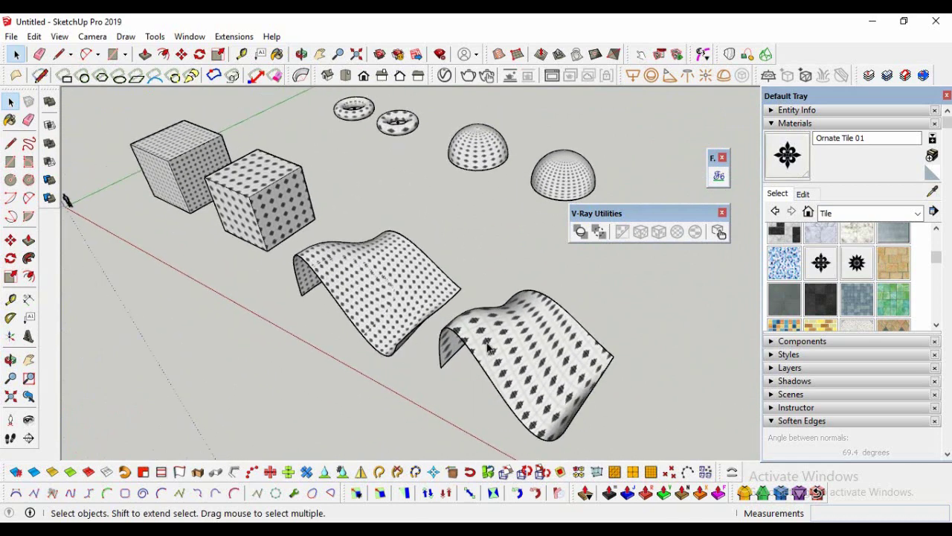
scroll(565, 403, "up", 2)
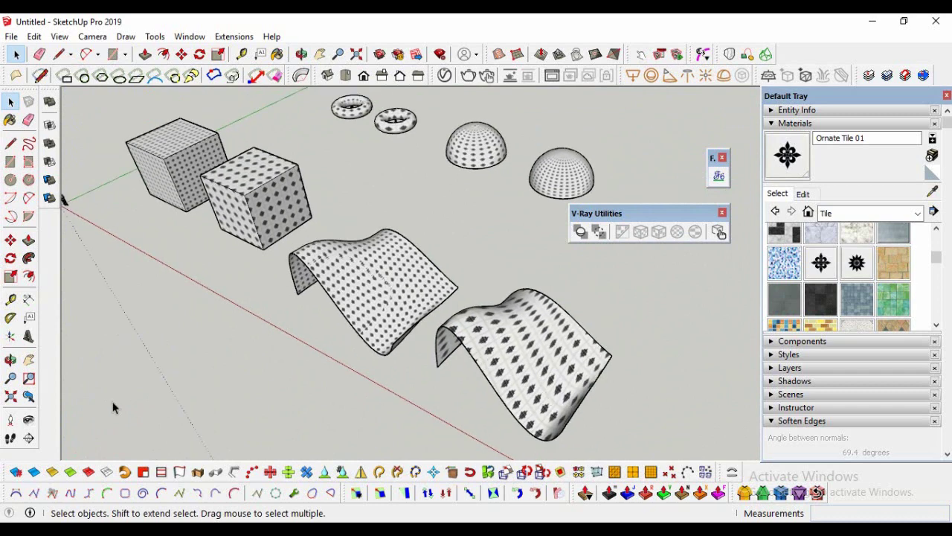
left_click(27, 423)
mouse_move(177, 415)
left_mouse_down()
mouse_move(179, 397)
mouse_move(189, 401)
left_mouse_up()
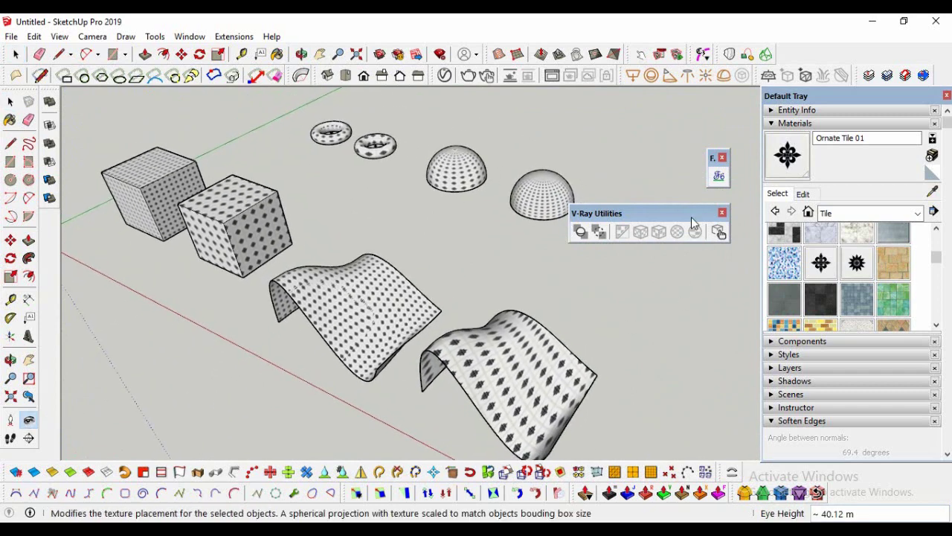
left_click_drag(695, 214, 723, 215)
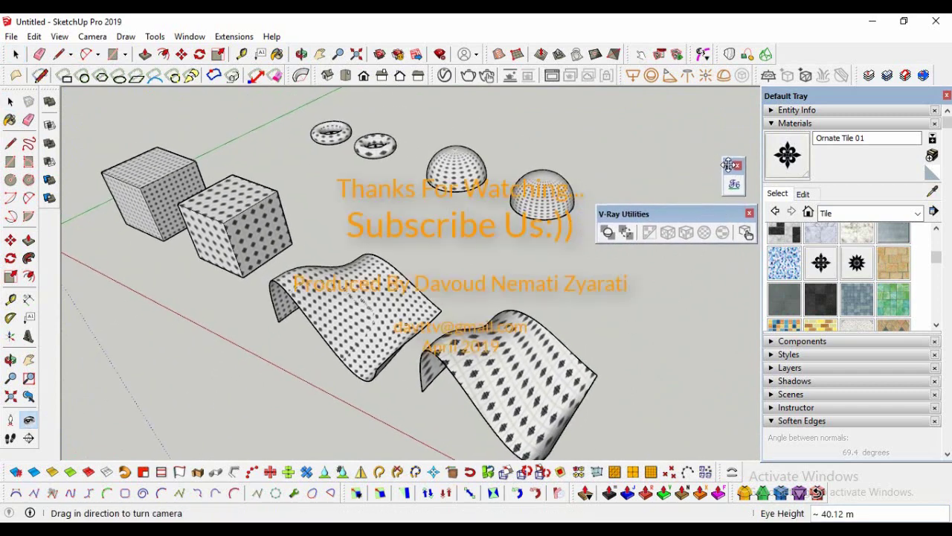